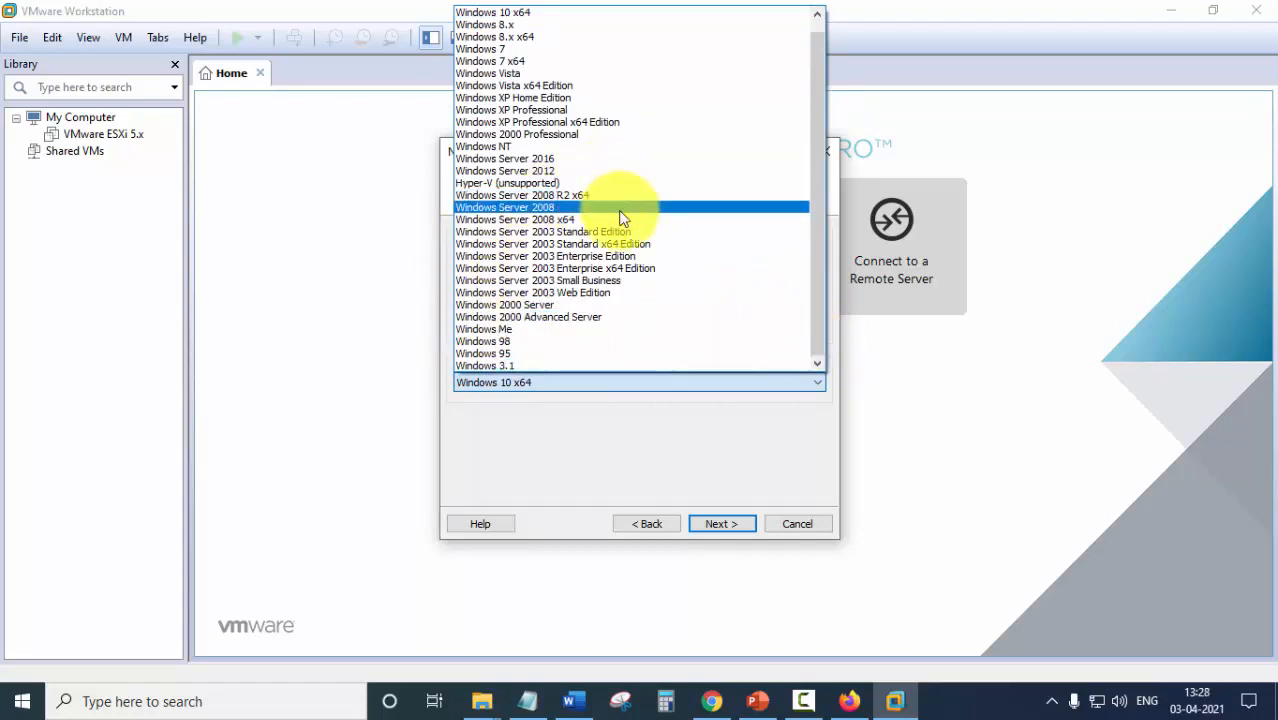
# Set the guest version to Windows Server 2012 and store the VM in a new F:\Windows Server 2012 folder.
pyautogui.click(575, 178)
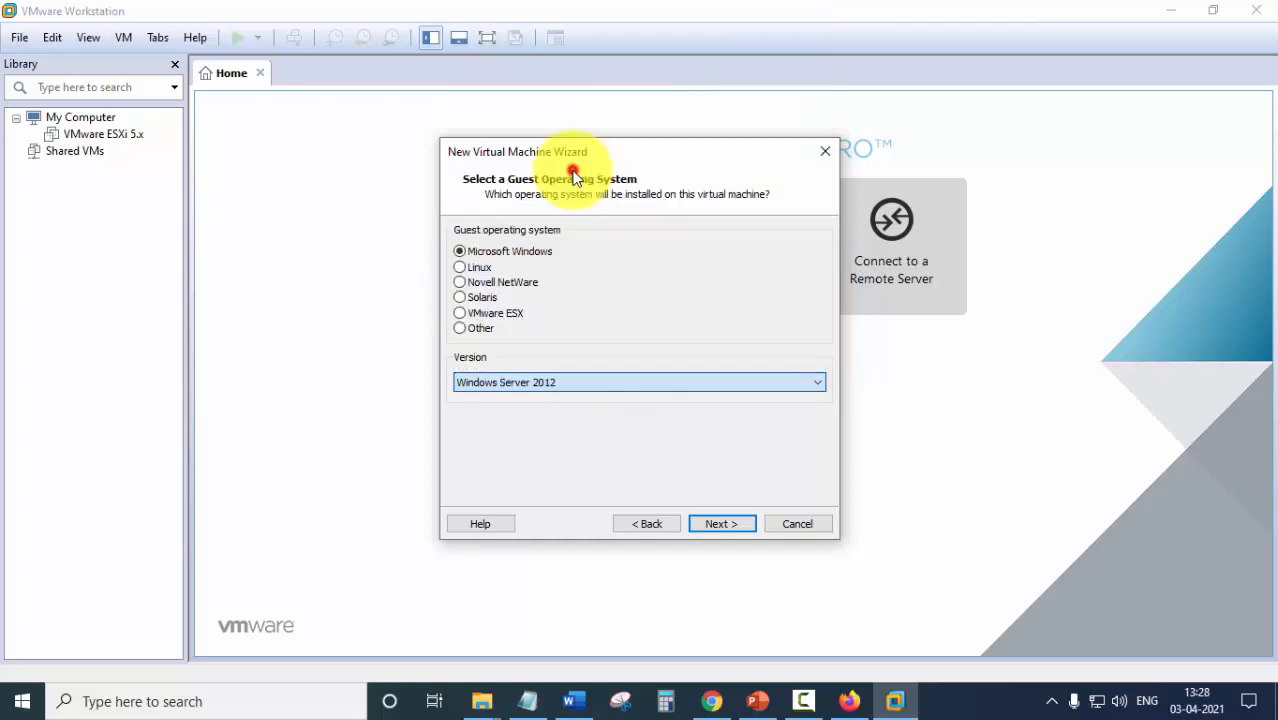
pyautogui.click(712, 527)
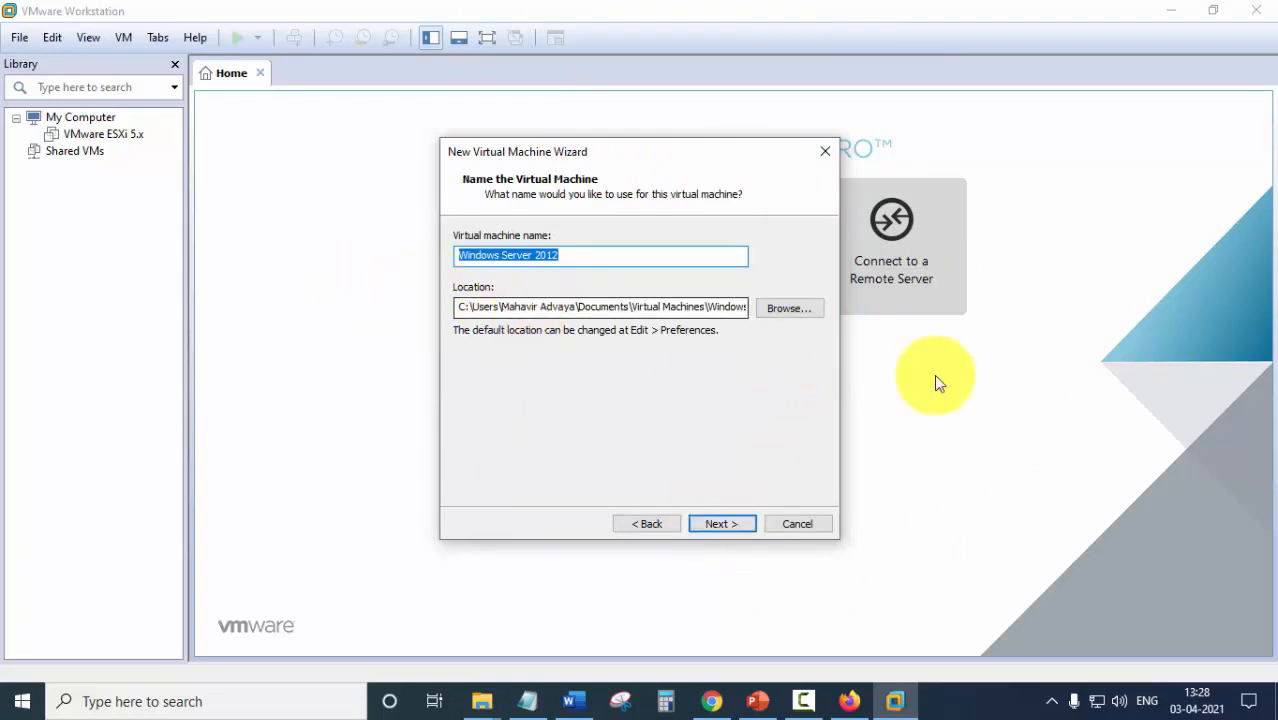
pyautogui.click(798, 312)
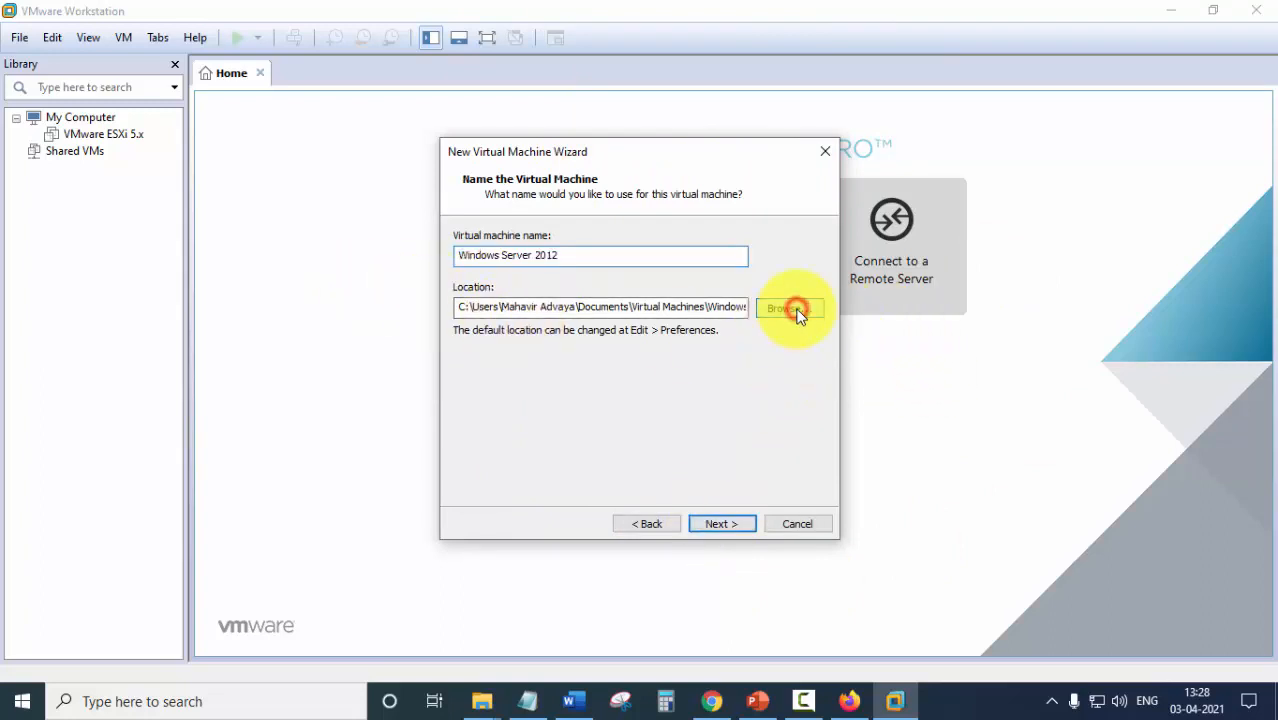
pyautogui.scroll(-2, 654, 360)
pyautogui.scroll(-1, 654, 360)
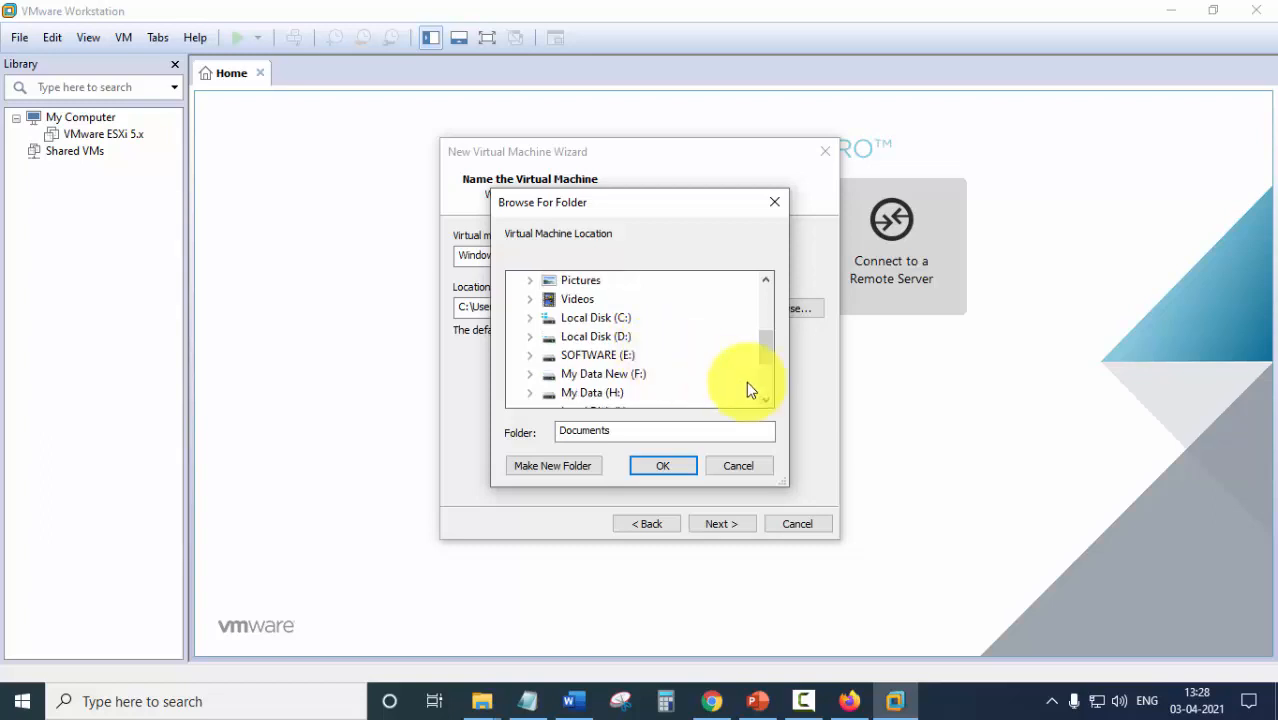
pyautogui.click(528, 373)
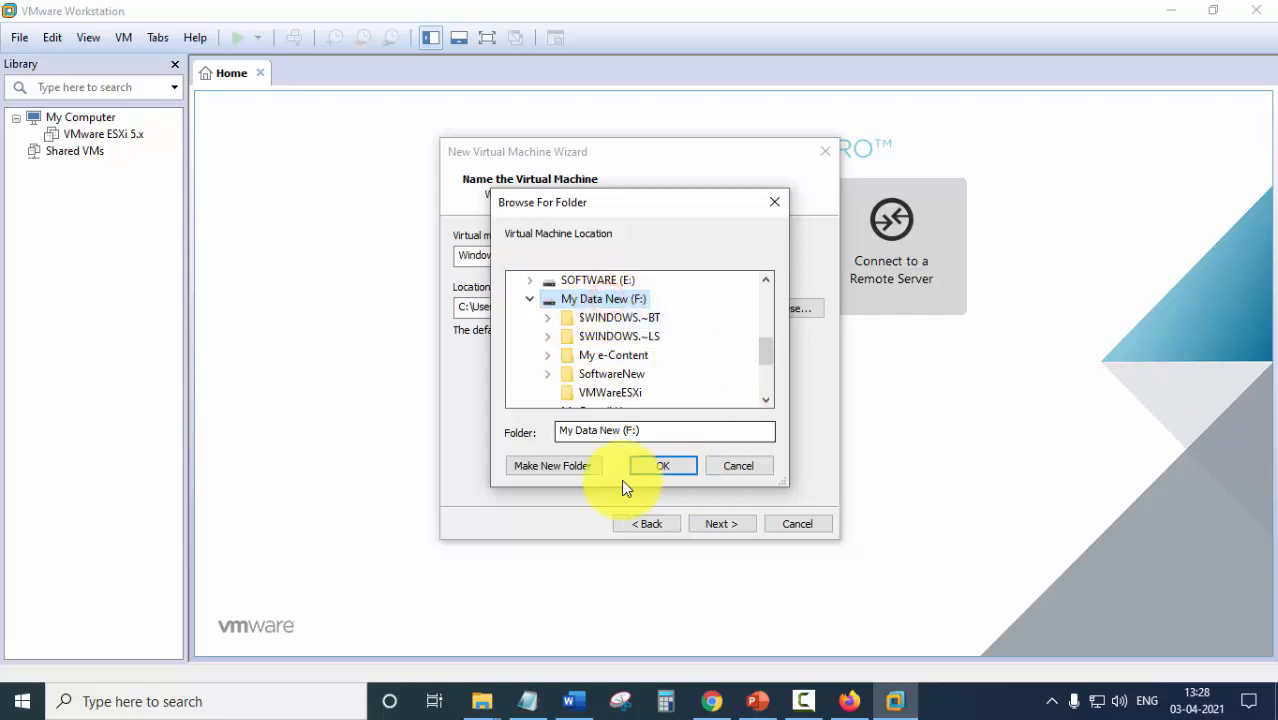
pyautogui.click(553, 465)
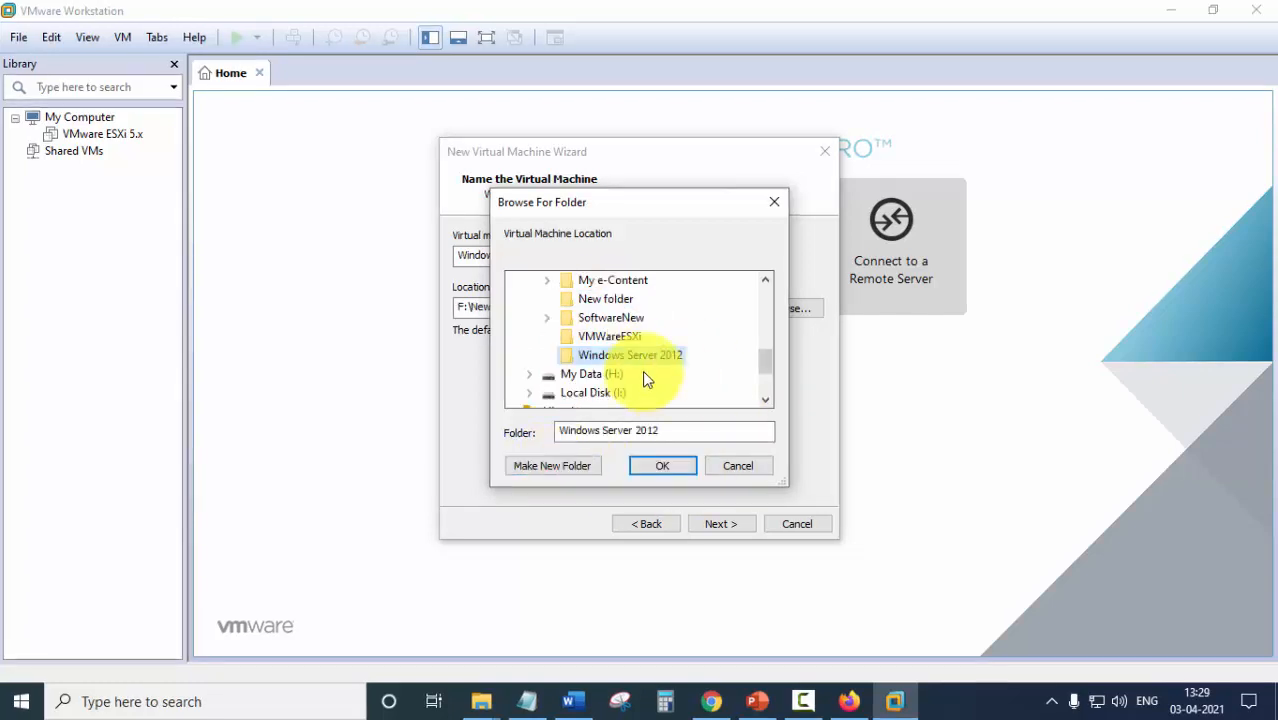
pyautogui.click(665, 467)
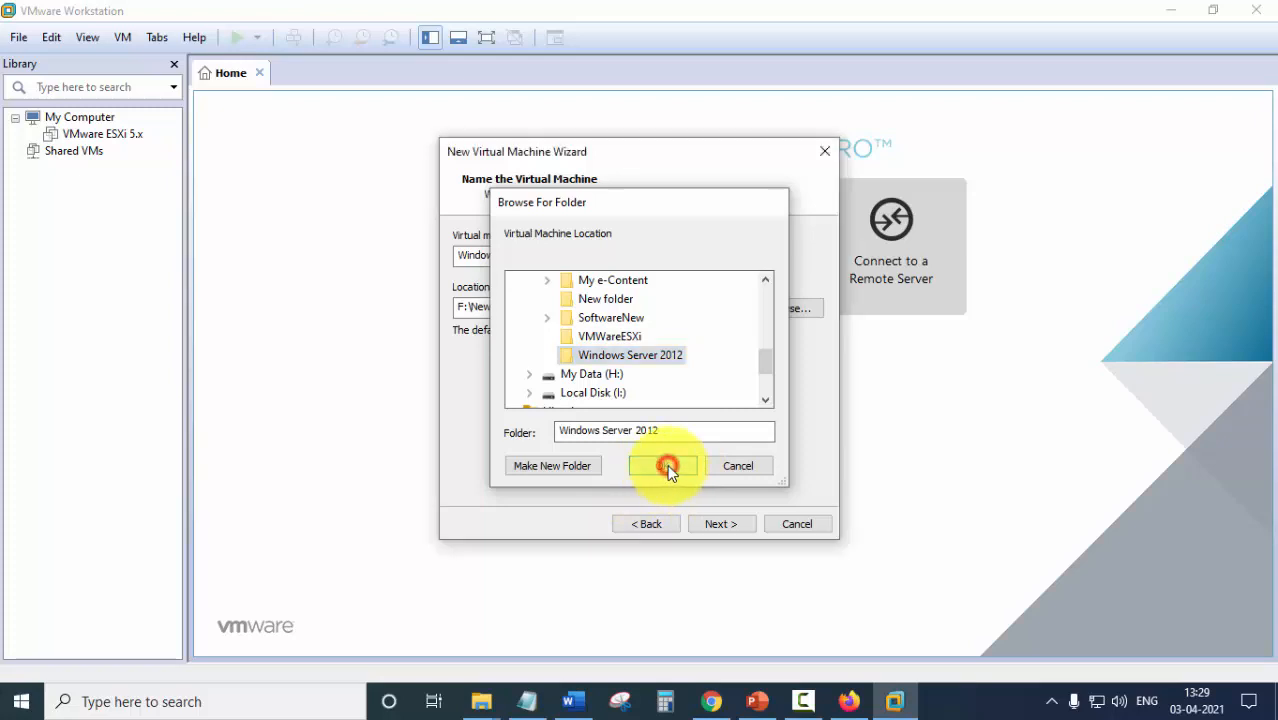
# Keep BIOS firmware and give the VM 2 processors.
pyautogui.click(731, 526)
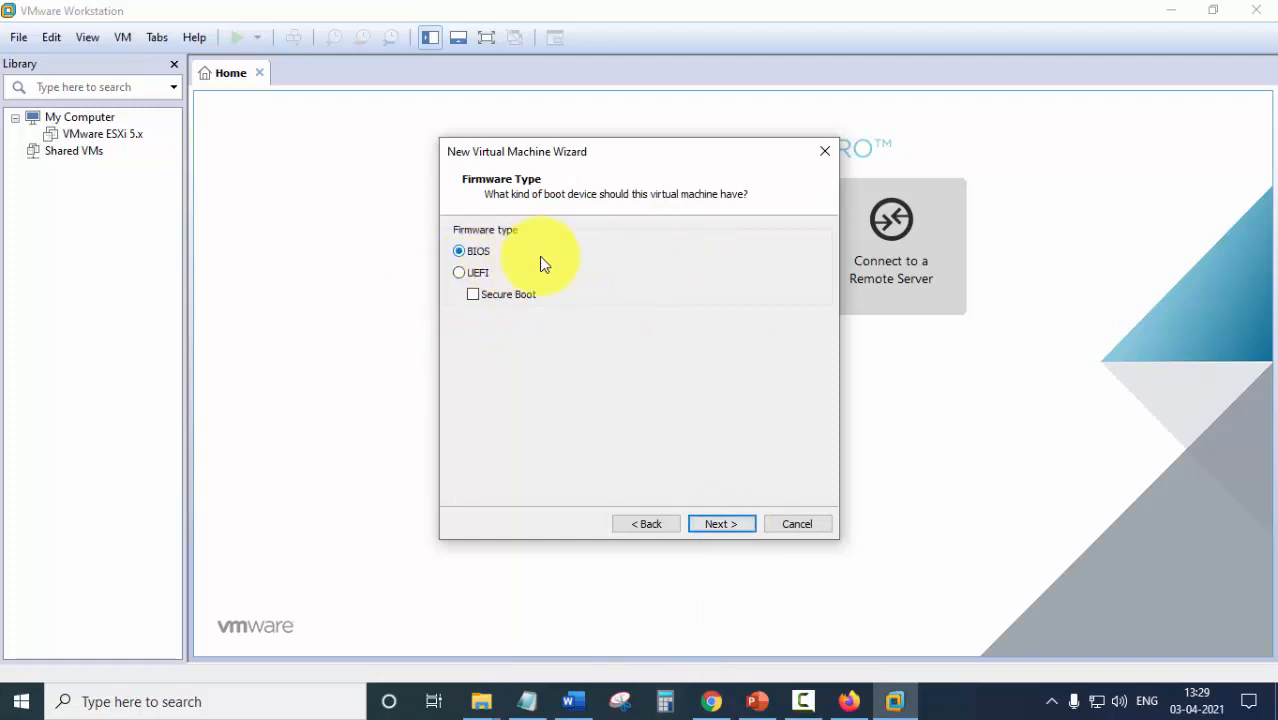
pyautogui.click(715, 523)
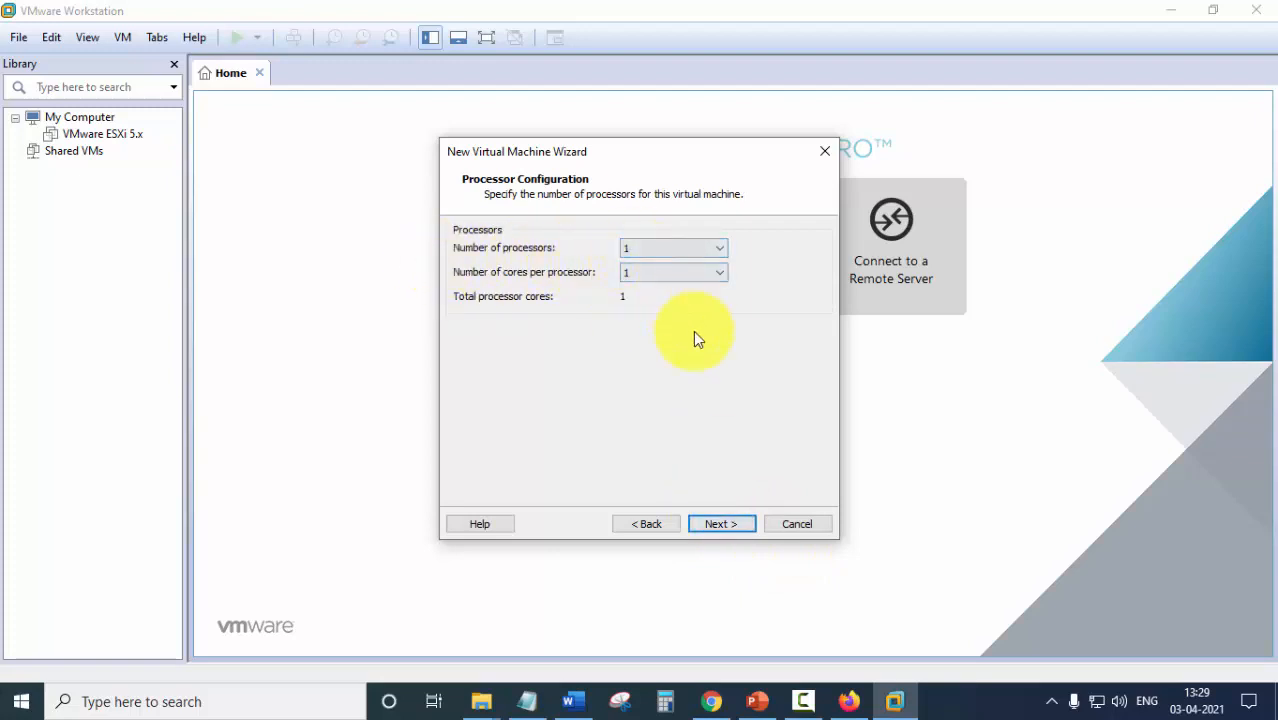
pyautogui.click(718, 247)
pyautogui.click(668, 278)
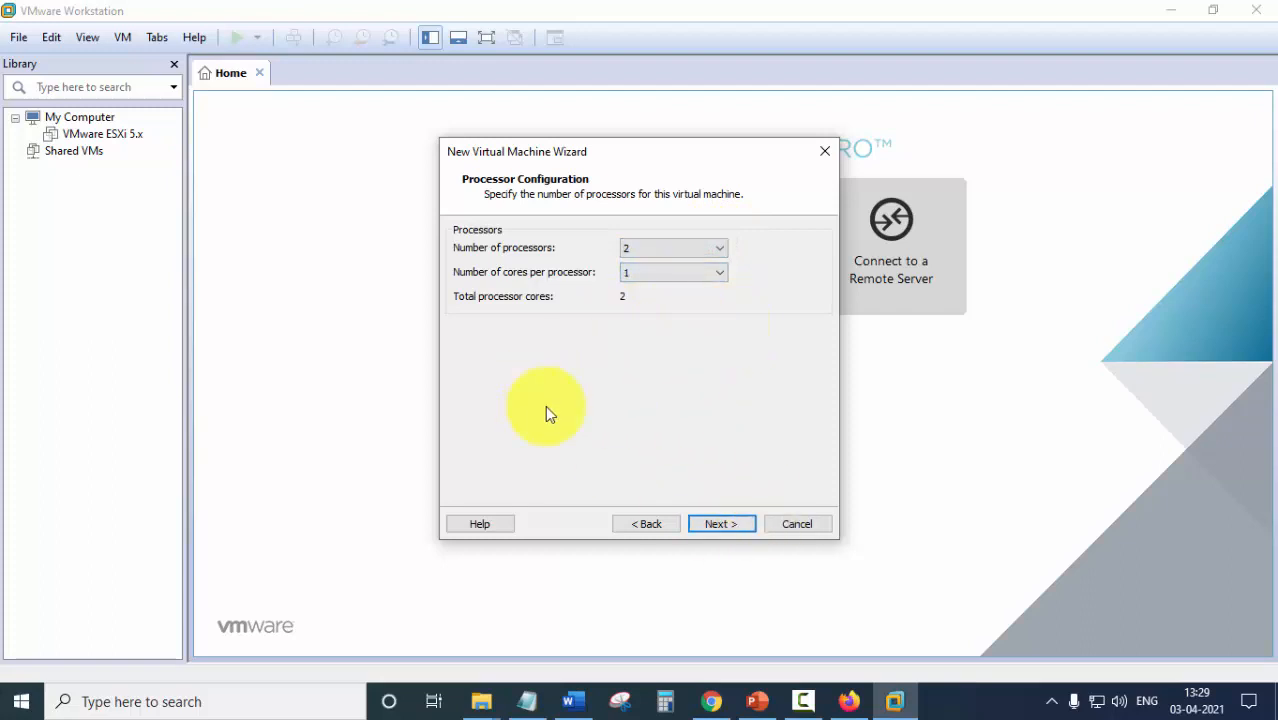
pyautogui.click(725, 526)
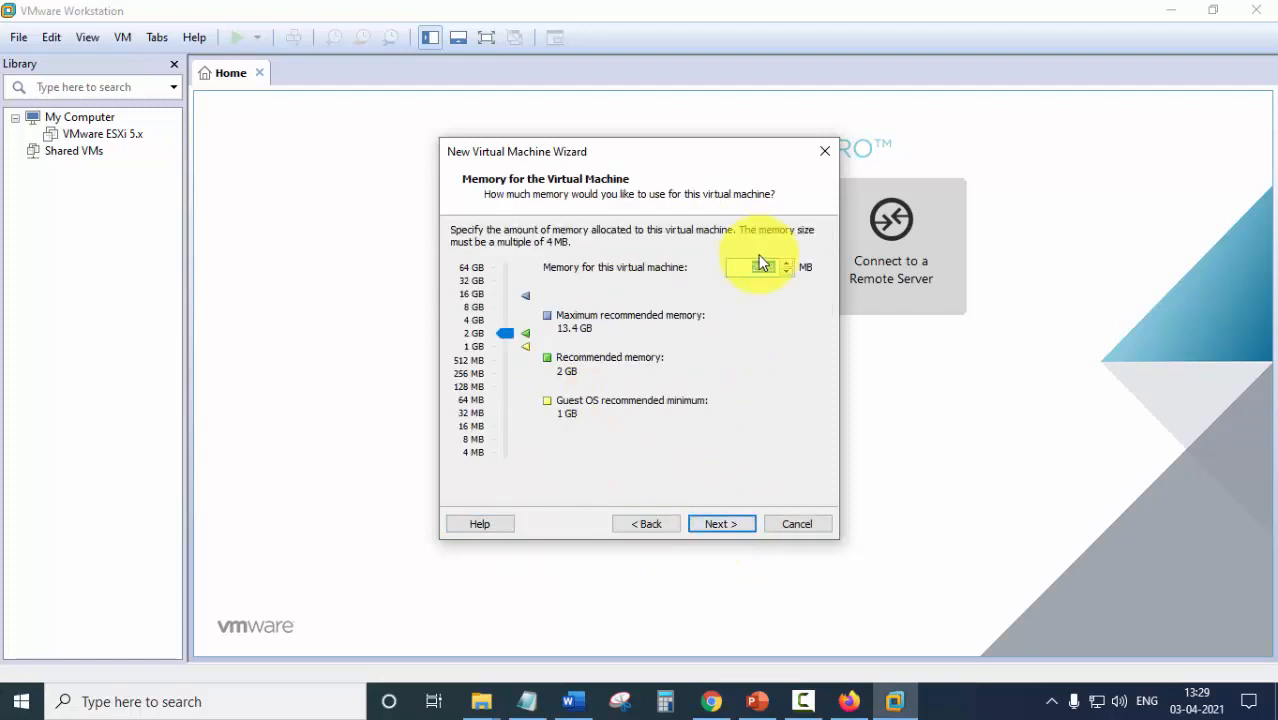
# Raise memory above 2 GB and keep NAT networking, LSI Logic SAS controller and SCSI disk type.
pyautogui.moveTo(743, 268); pyautogui.dragTo(780, 272)
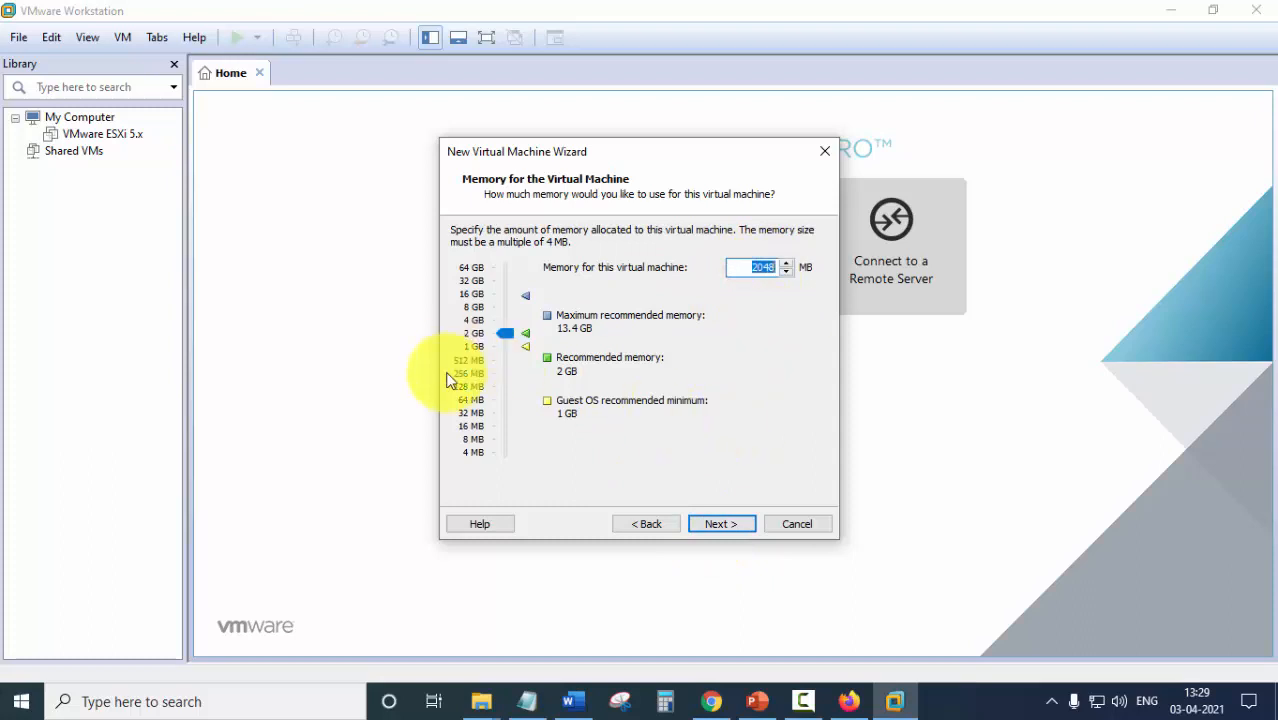
pyautogui.click(491, 322)
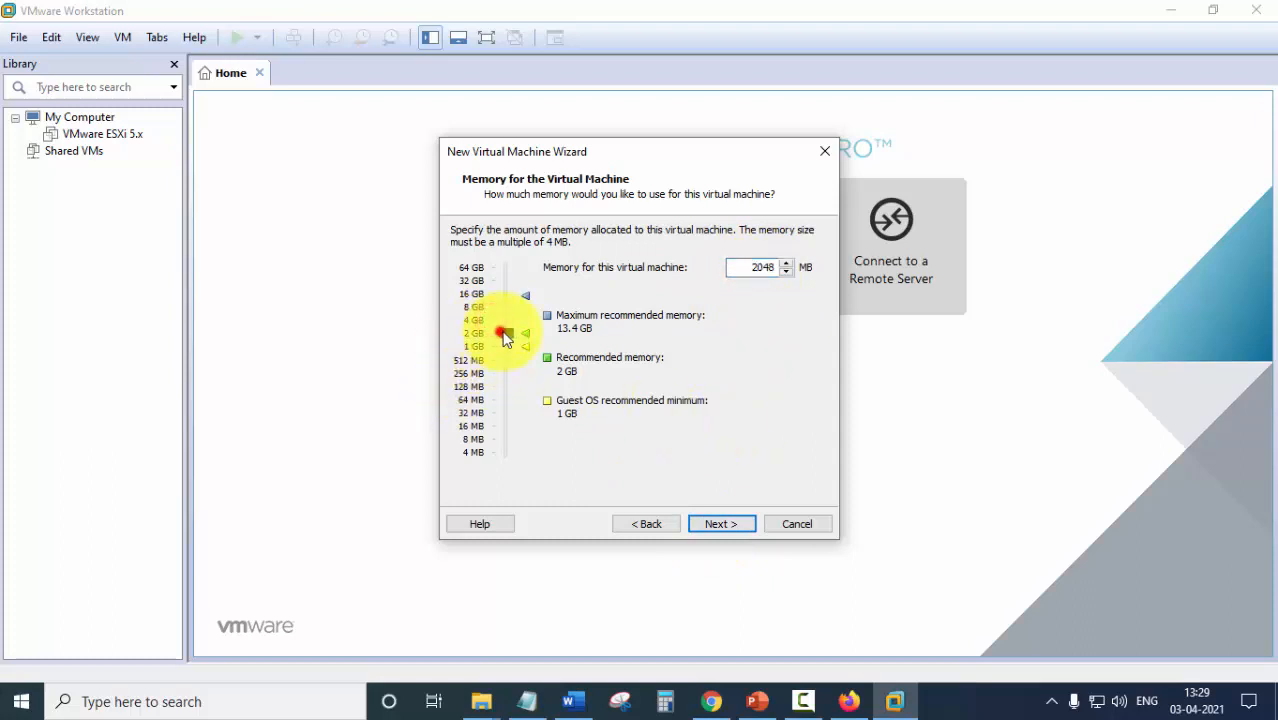
pyautogui.moveTo(506, 338); pyautogui.dragTo(510, 328)
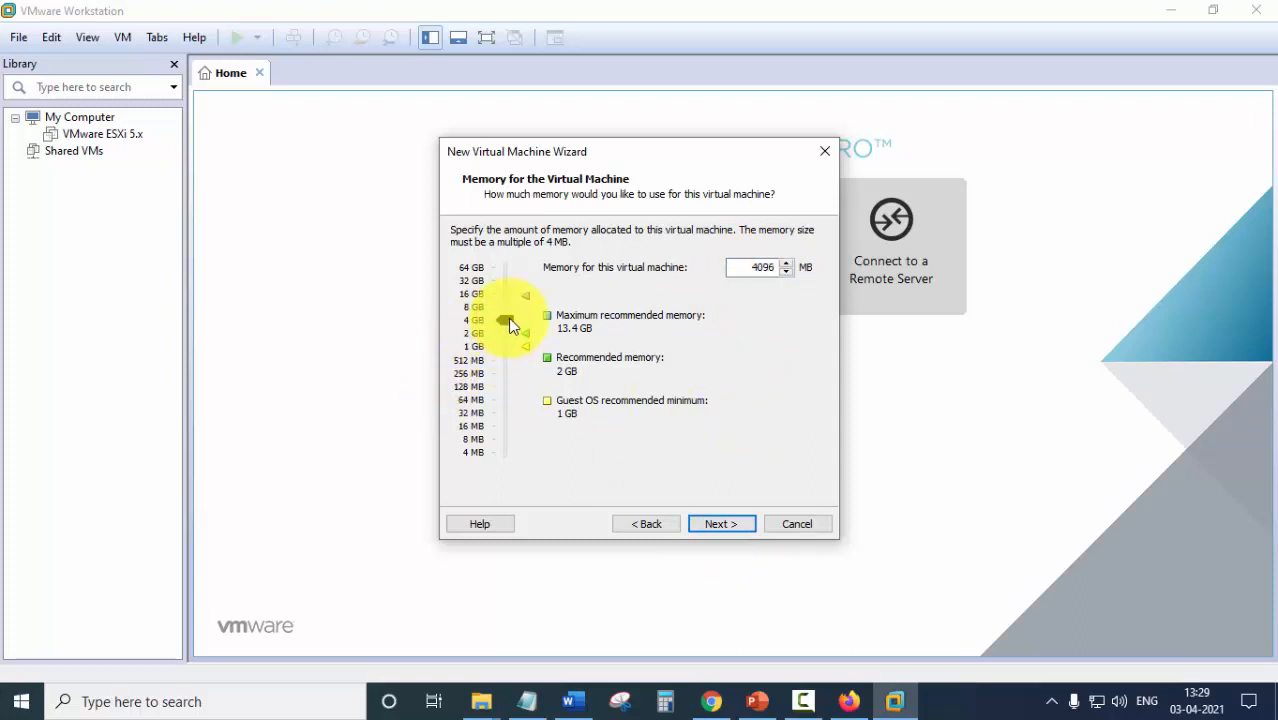
pyautogui.click(730, 529)
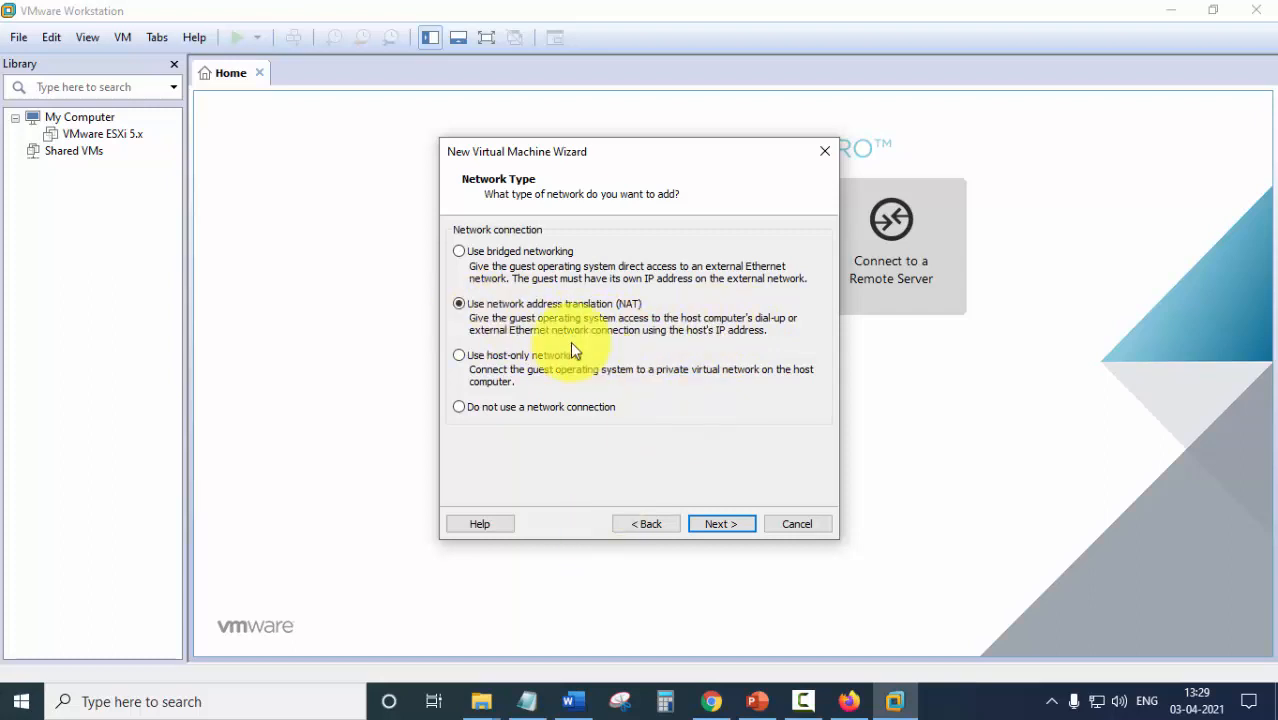
pyautogui.click(731, 526)
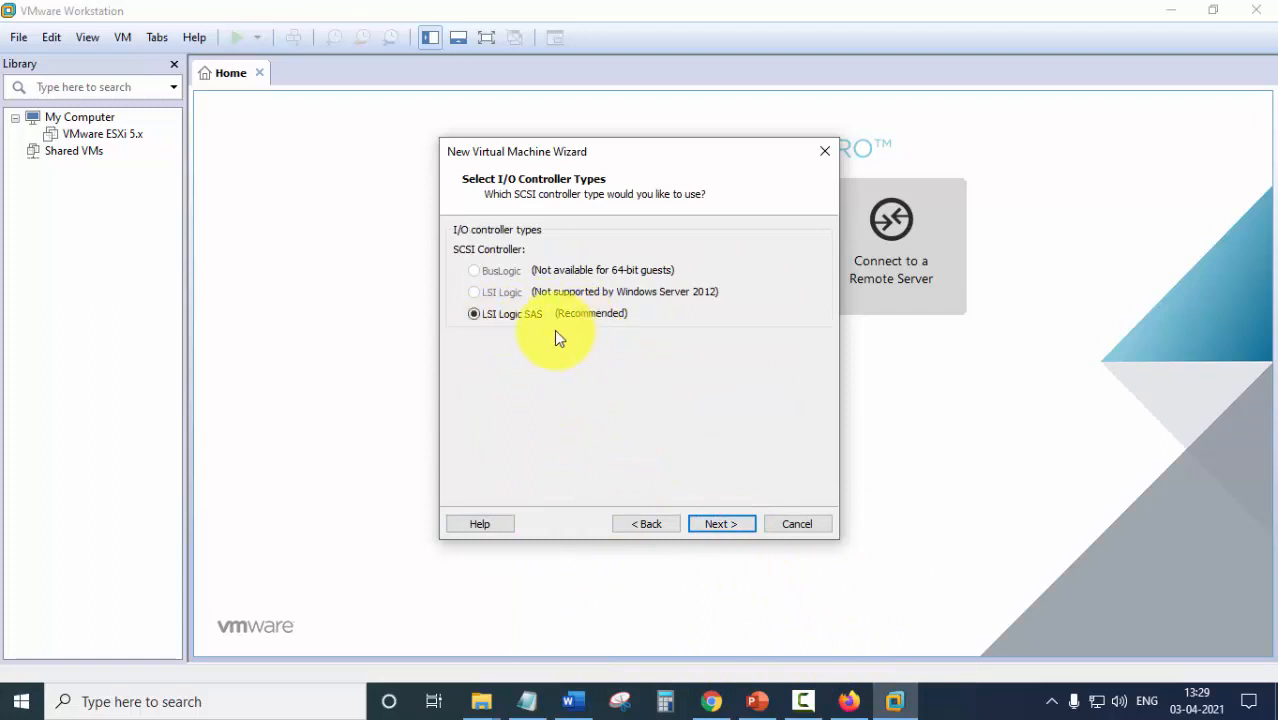
pyautogui.click(712, 524)
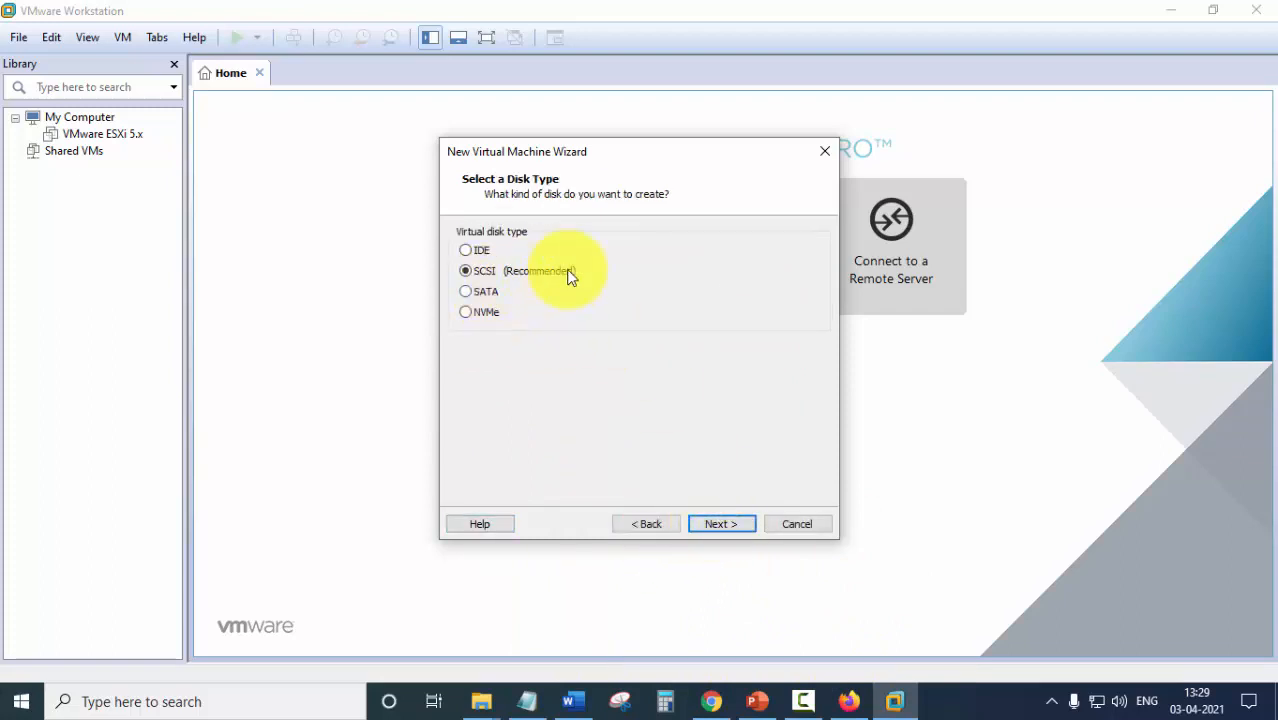
pyautogui.click(731, 527)
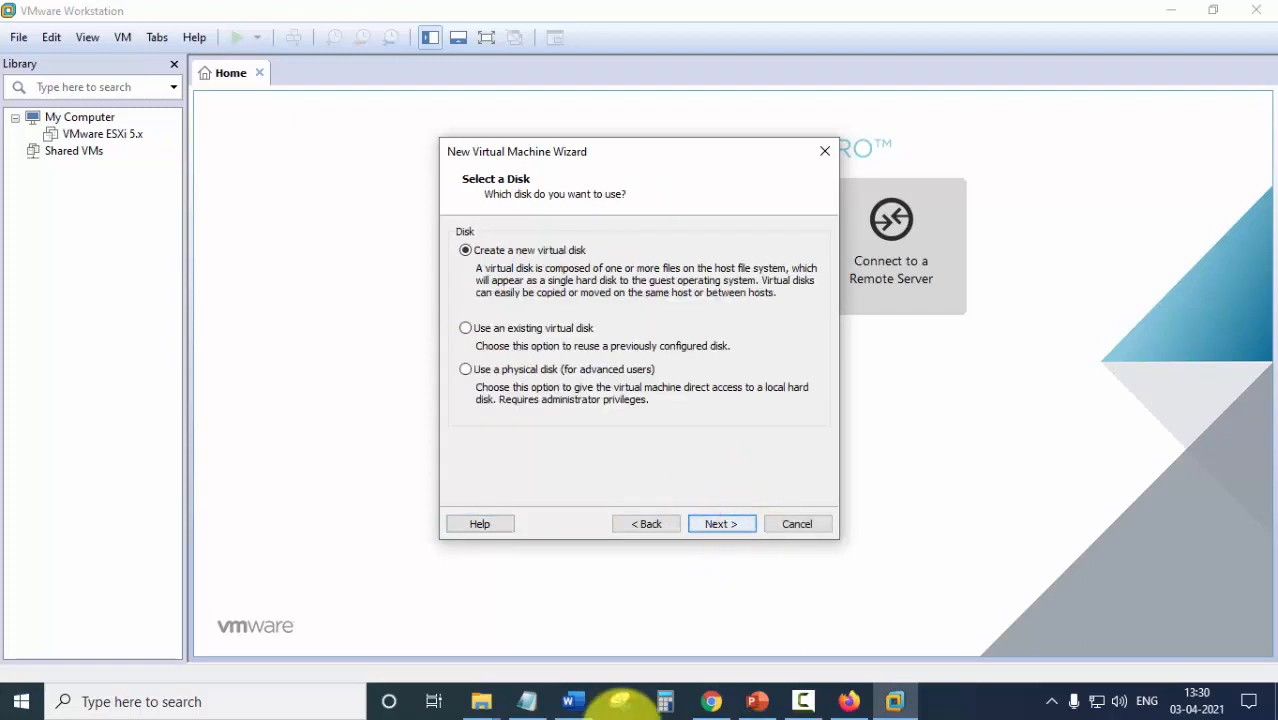
# Create a new 60 GB virtual disk stored as a single file.
pyautogui.click(467, 253)
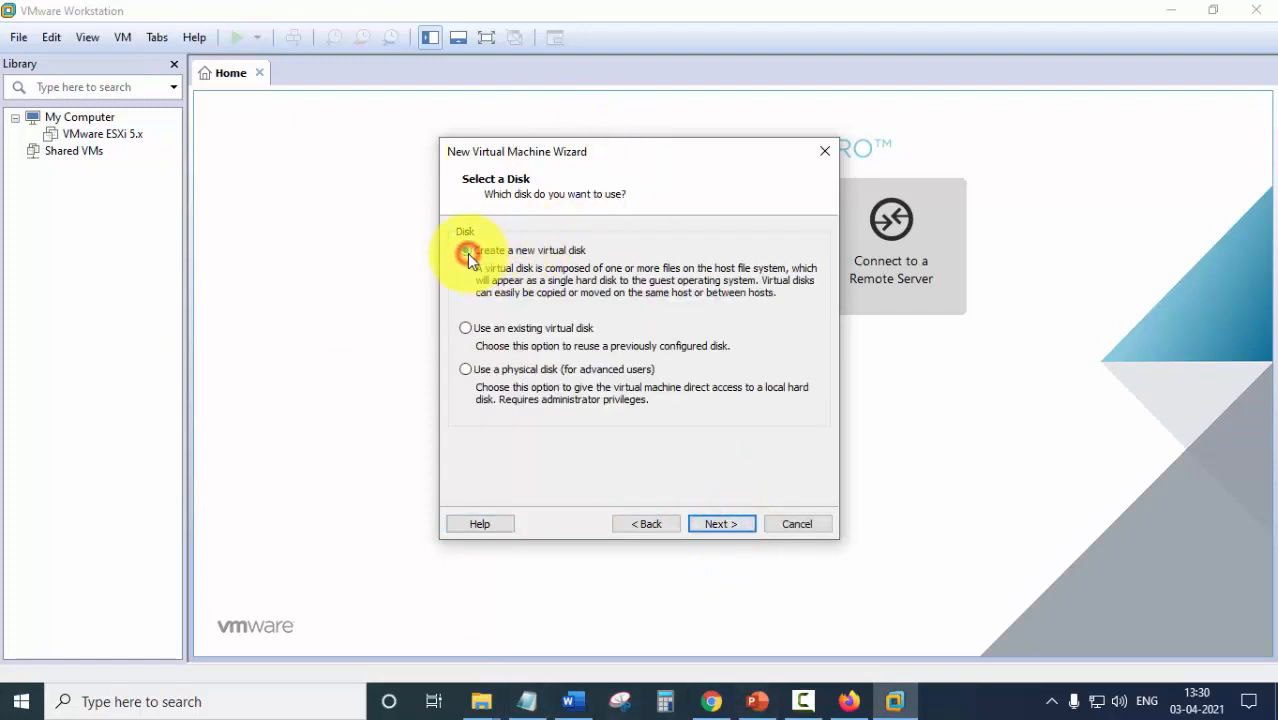
pyautogui.click(721, 525)
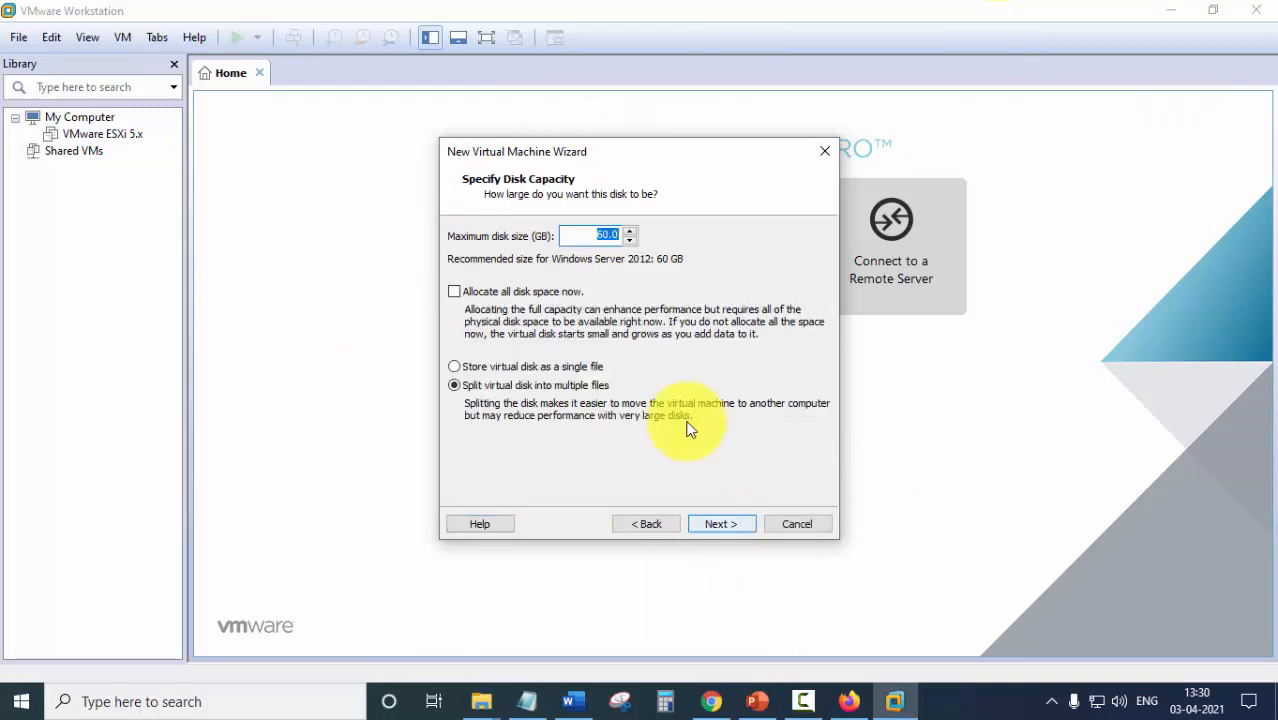
pyautogui.click(600, 234)
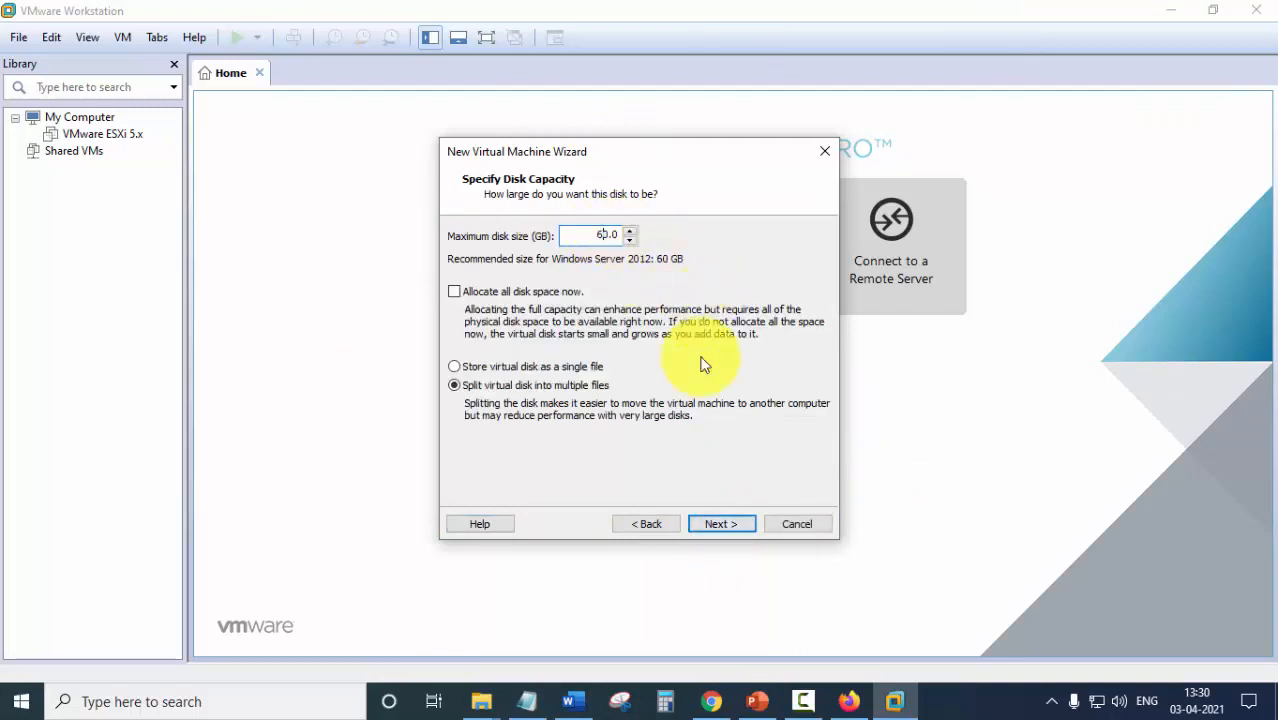
pyautogui.click(453, 367)
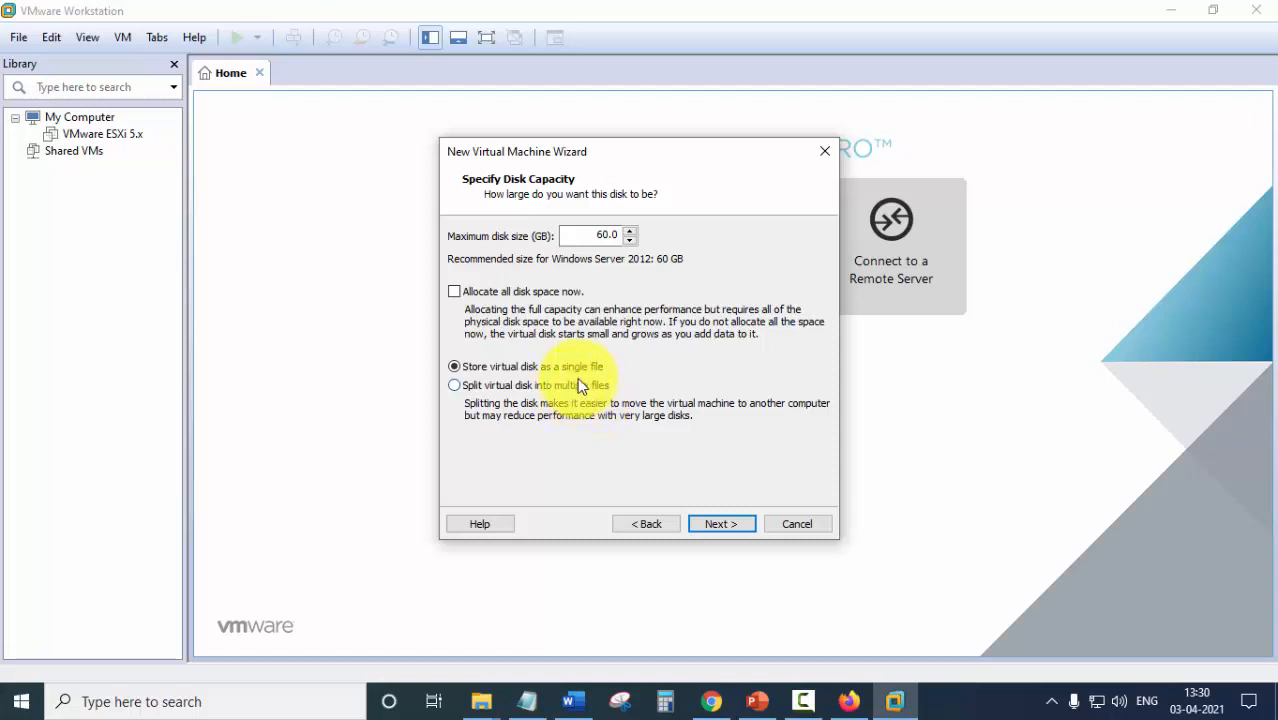
pyautogui.click(727, 527)
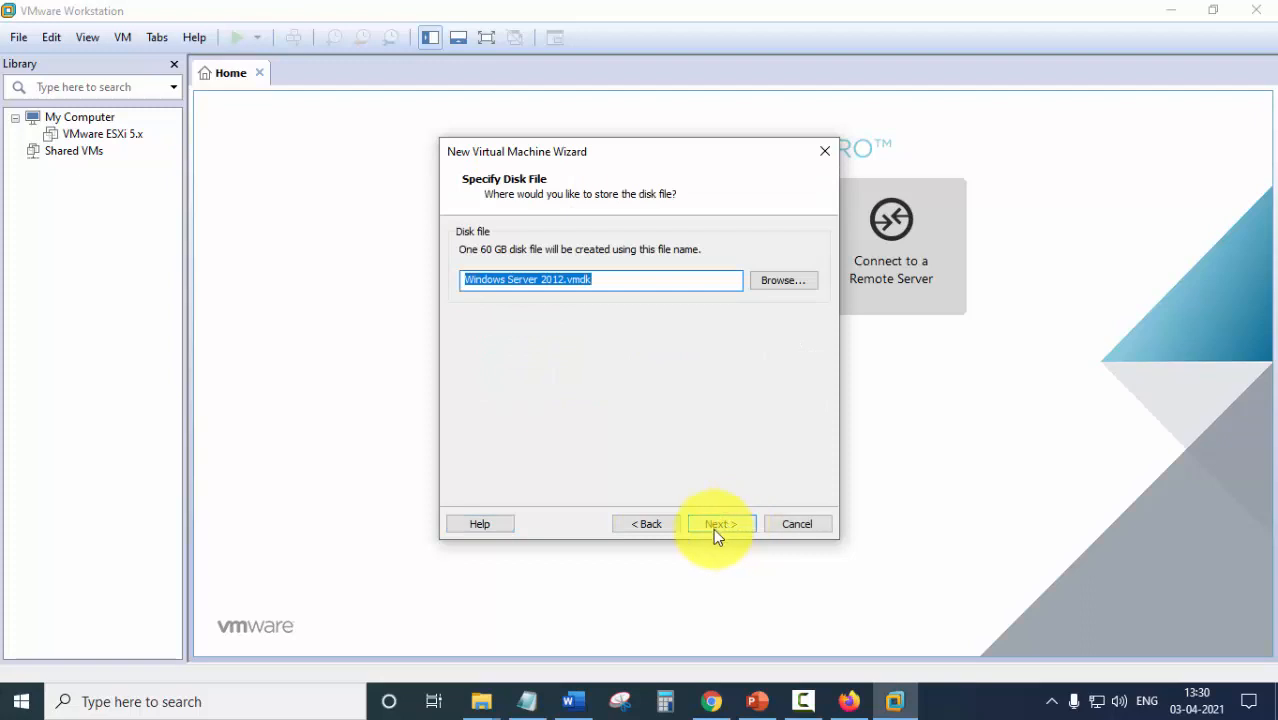
# Save the disk file Windows Server 2012.vmdk in F:\Windows Server 2012.
pyautogui.click(628, 279)
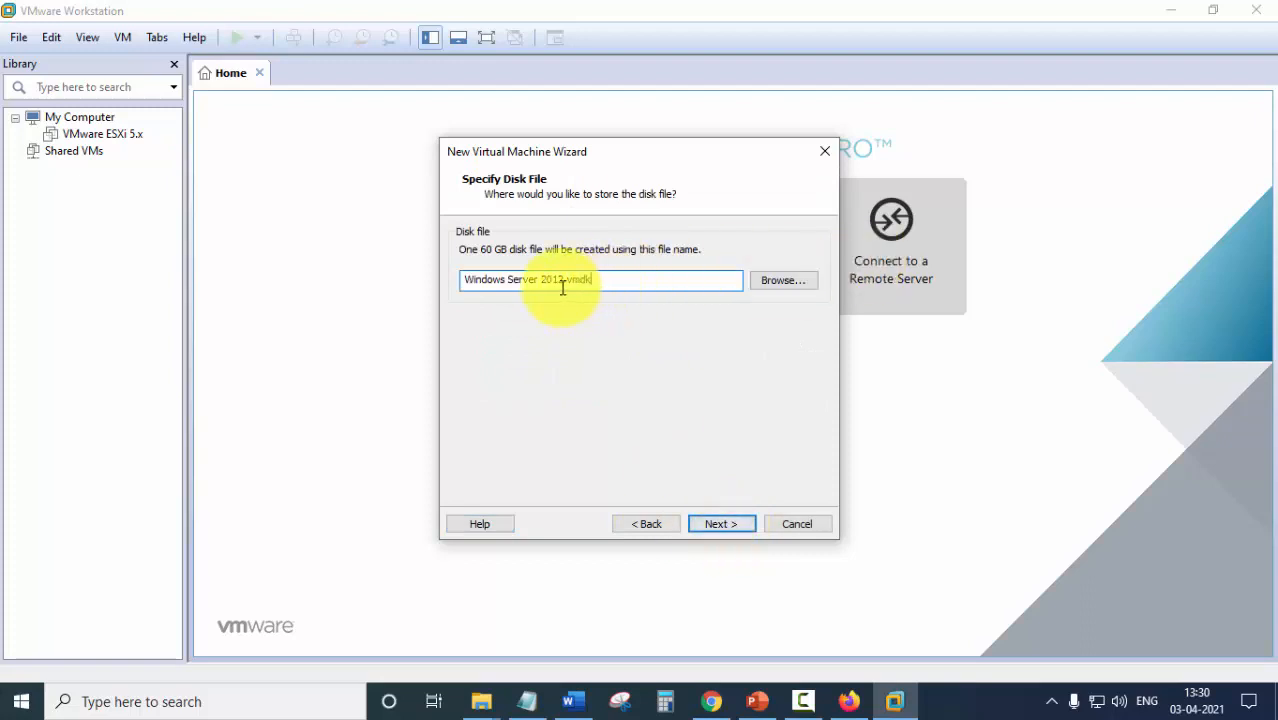
pyautogui.click(785, 282)
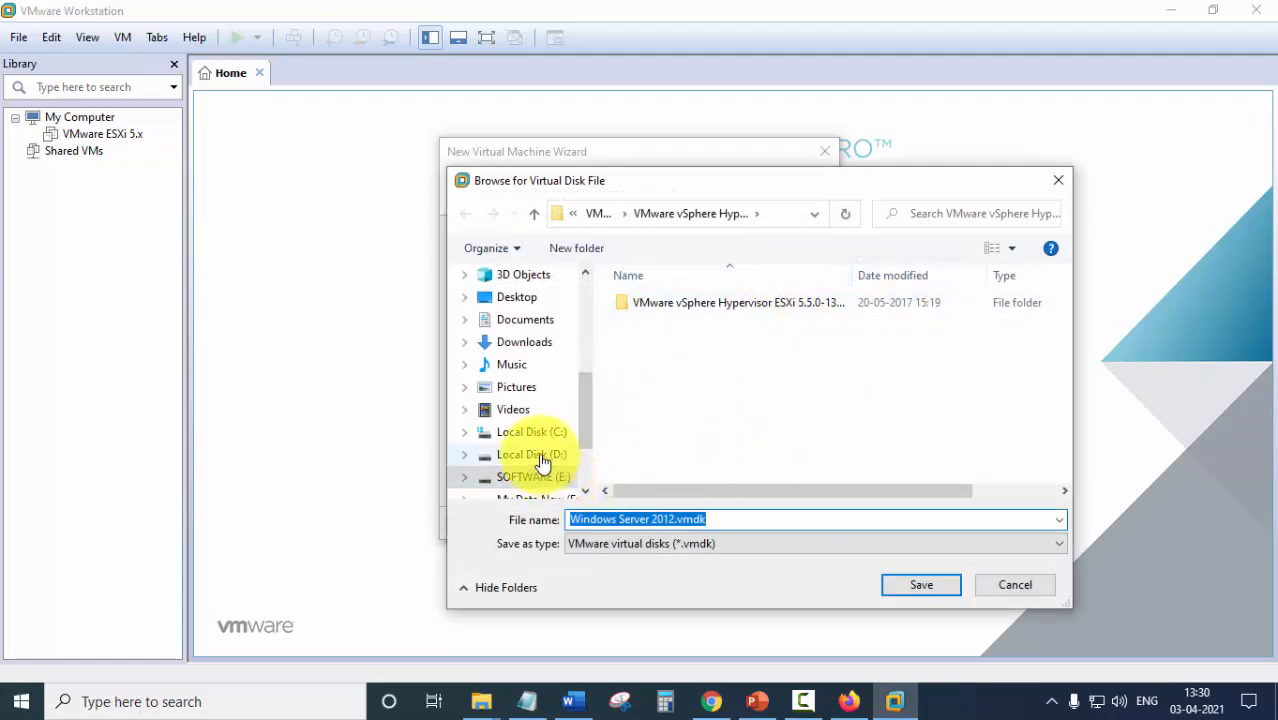
pyautogui.scroll(-1, 552, 456)
pyautogui.click(540, 455)
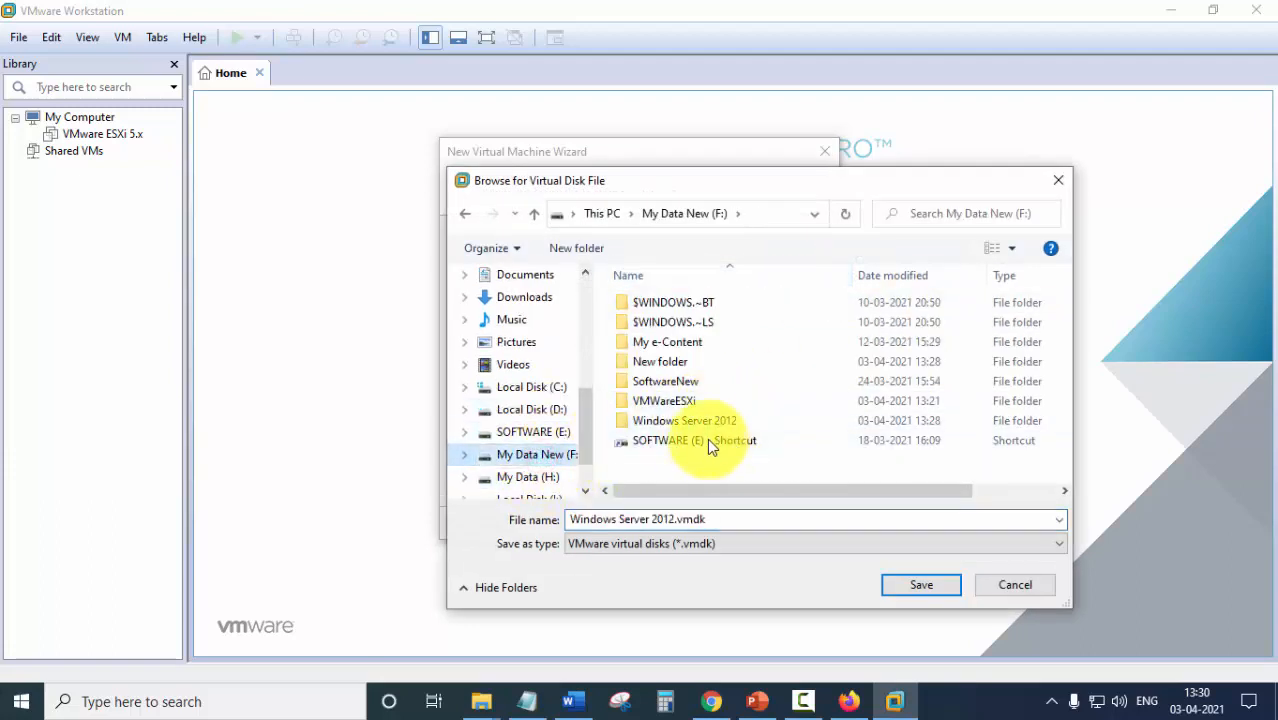
pyautogui.doubleClick(675, 422)
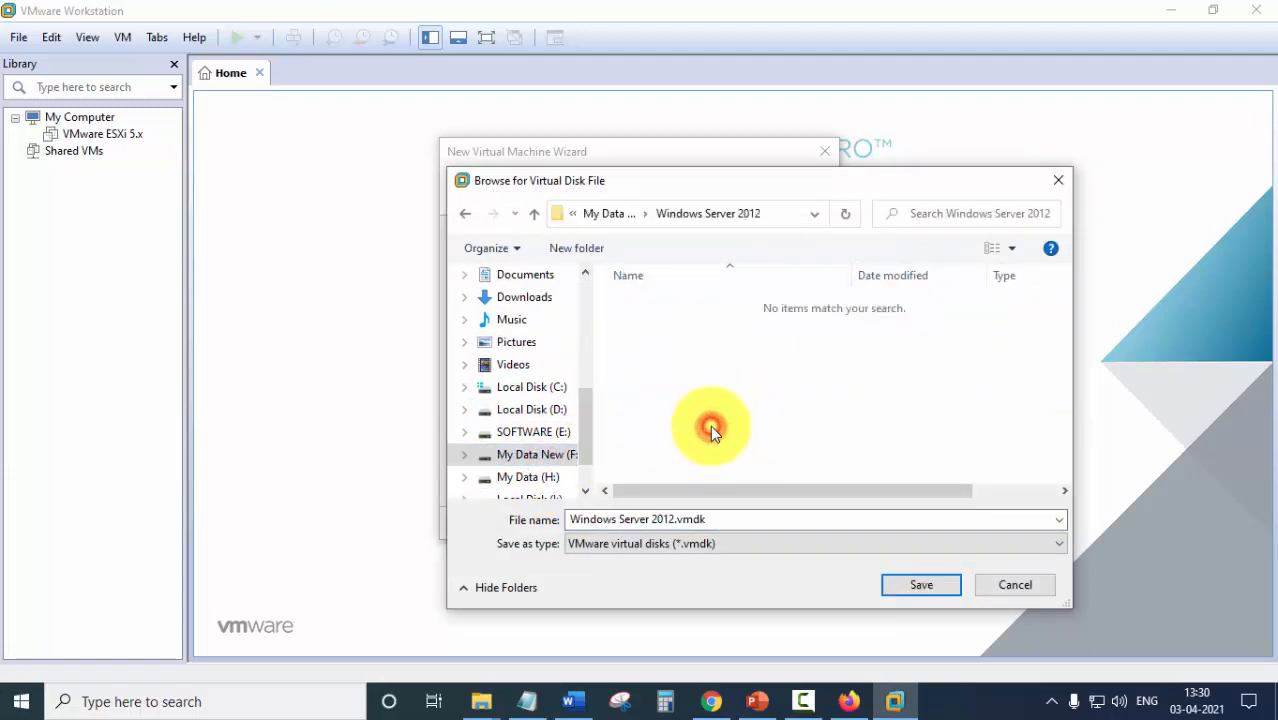
pyautogui.click(932, 585)
# Review the summary (4096 MB memory, 60 GB disk, NAT) and create the Windows Server 2012 VM.
pyautogui.click(707, 525)
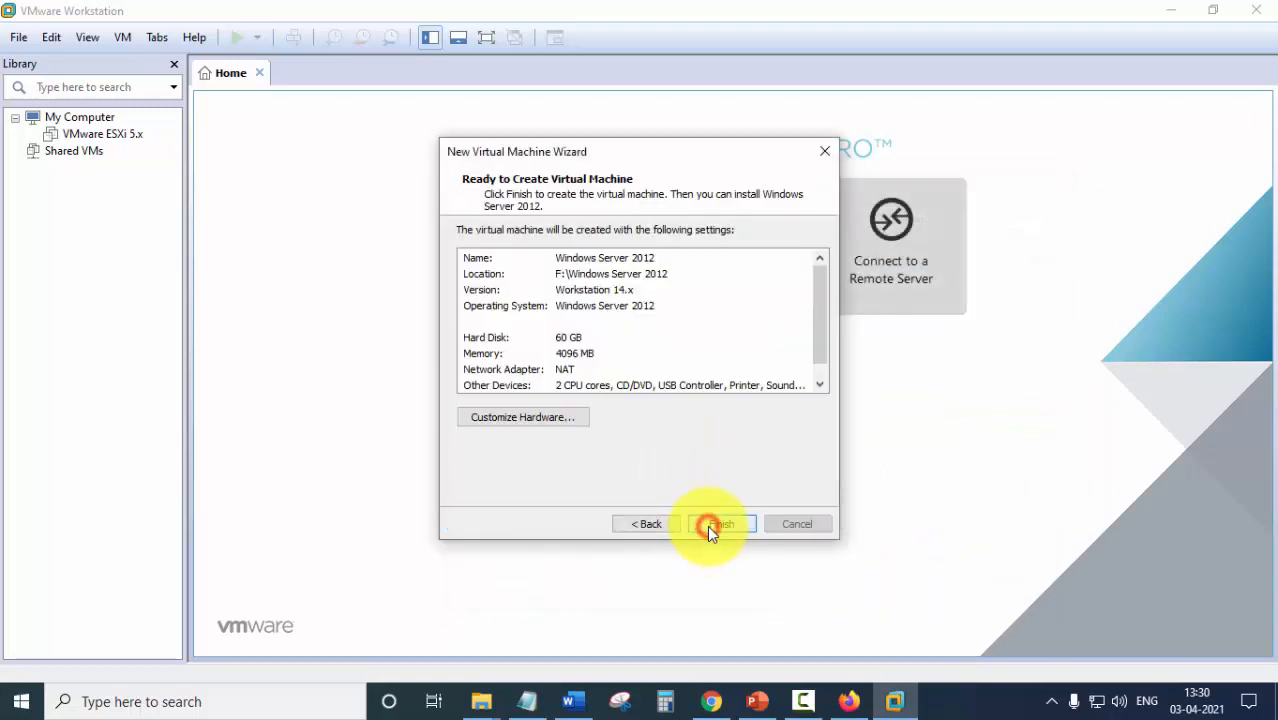
pyautogui.click(625, 290)
pyautogui.scroll(1, 667, 348)
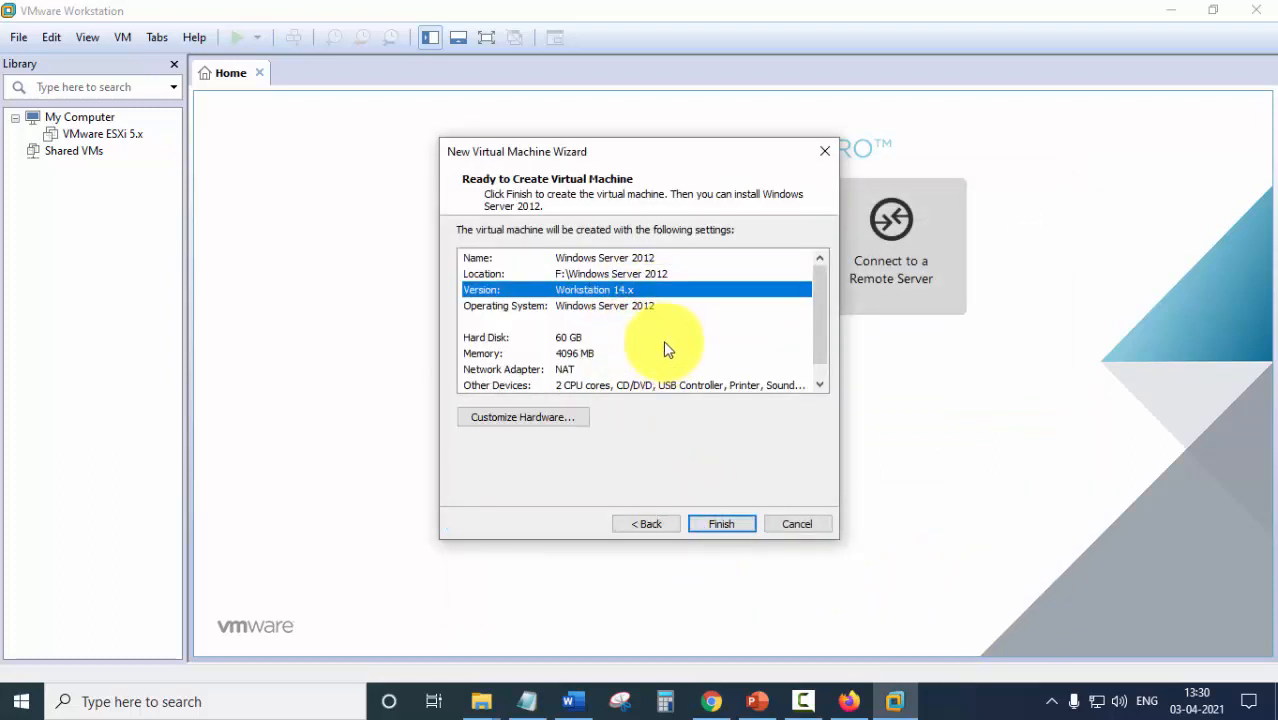
pyautogui.moveTo(822, 300); pyautogui.dragTo(818, 362)
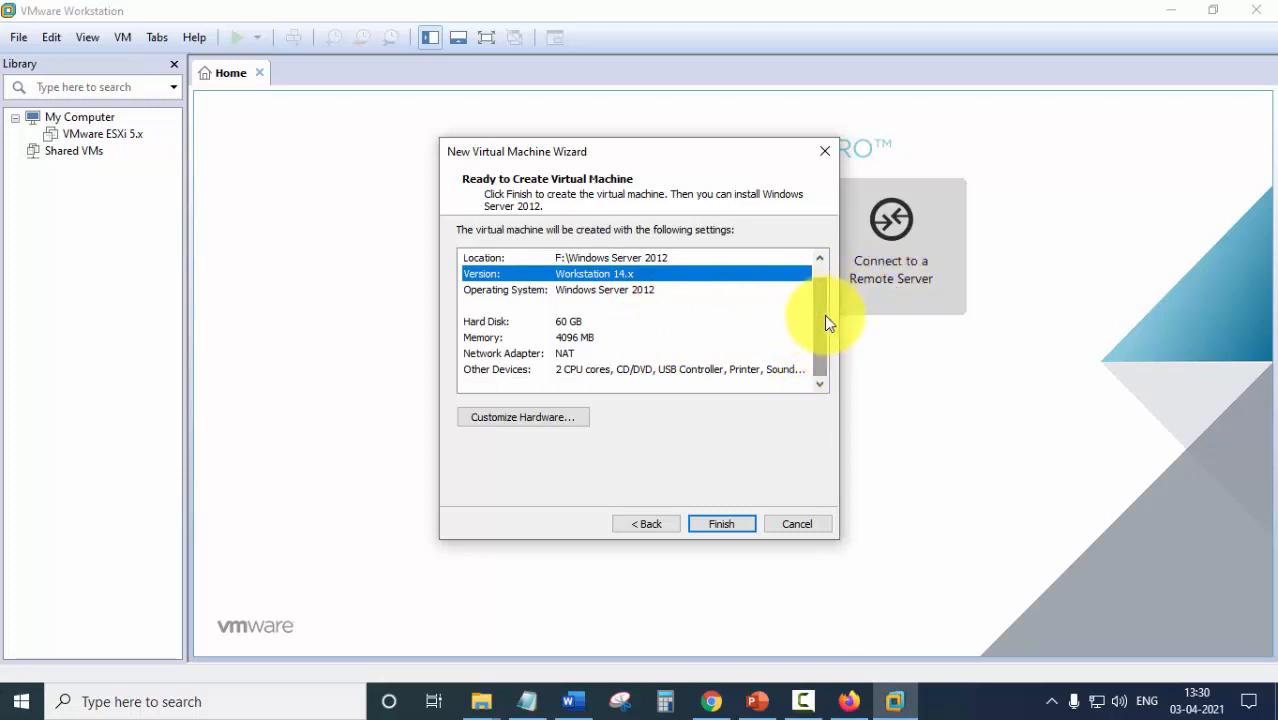
pyautogui.moveTo(825, 317); pyautogui.dragTo(814, 305)
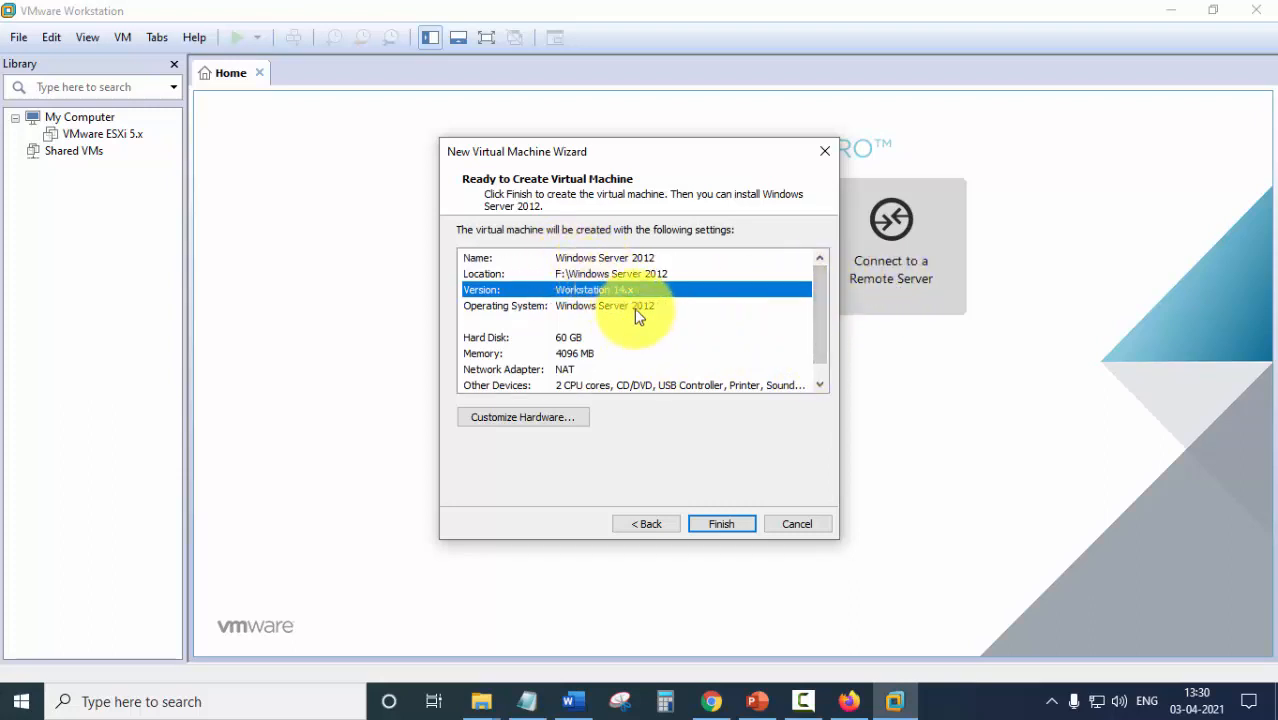
pyautogui.click(589, 353)
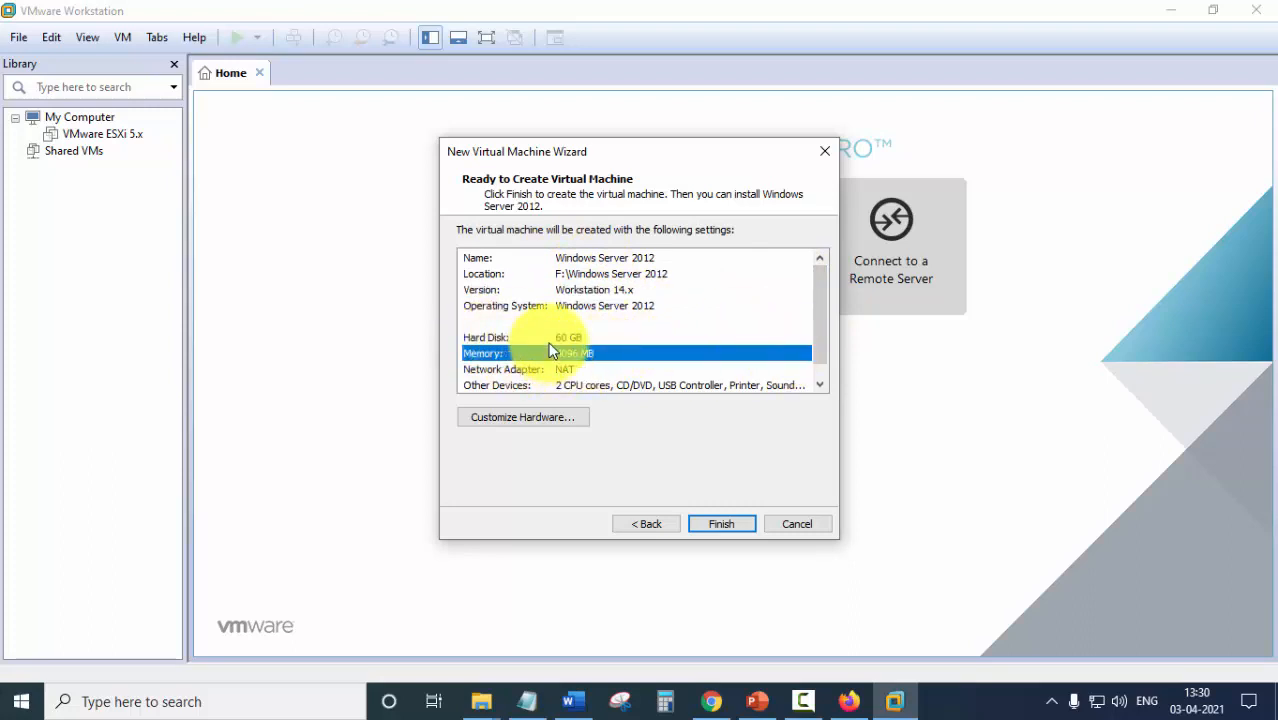
pyautogui.click(551, 337)
pyautogui.scroll(-1, 616, 353)
pyautogui.click(571, 354)
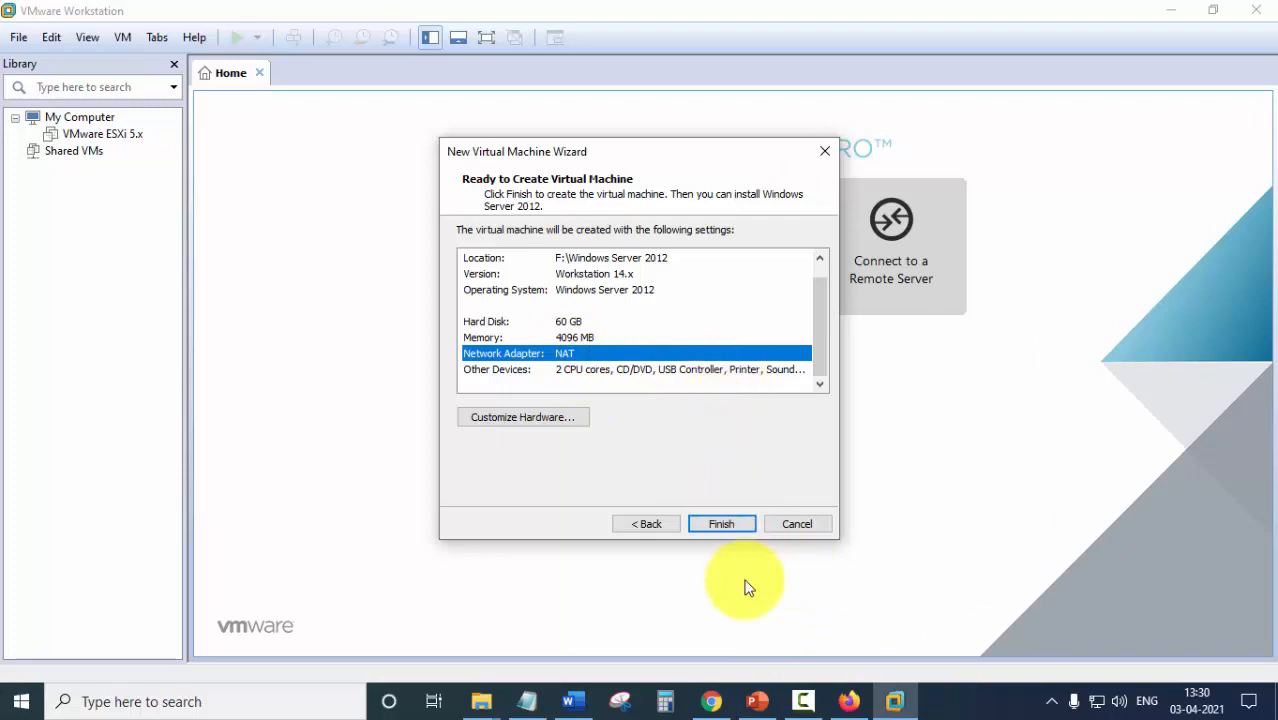
pyautogui.click(732, 523)
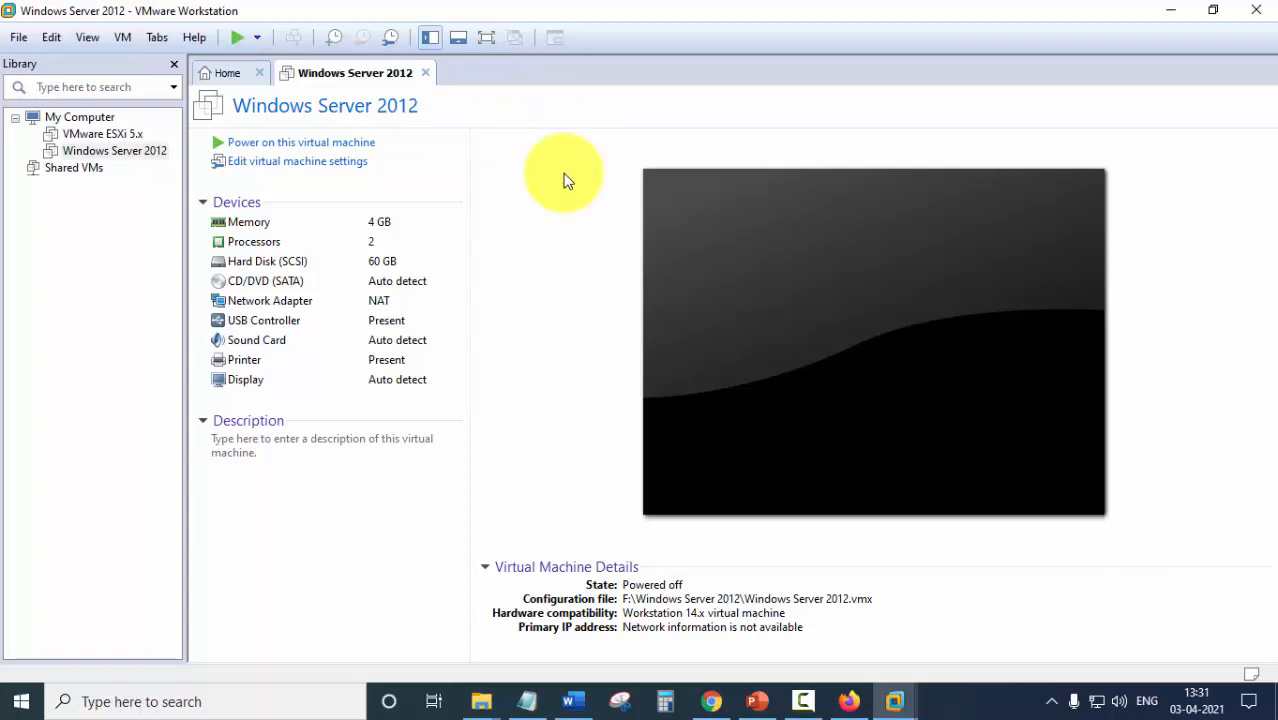
# Point the VM's CD/DVD (SATA) drive to the Windows2012ServerR2.iso image file.
pyautogui.doubleClick(264, 288)
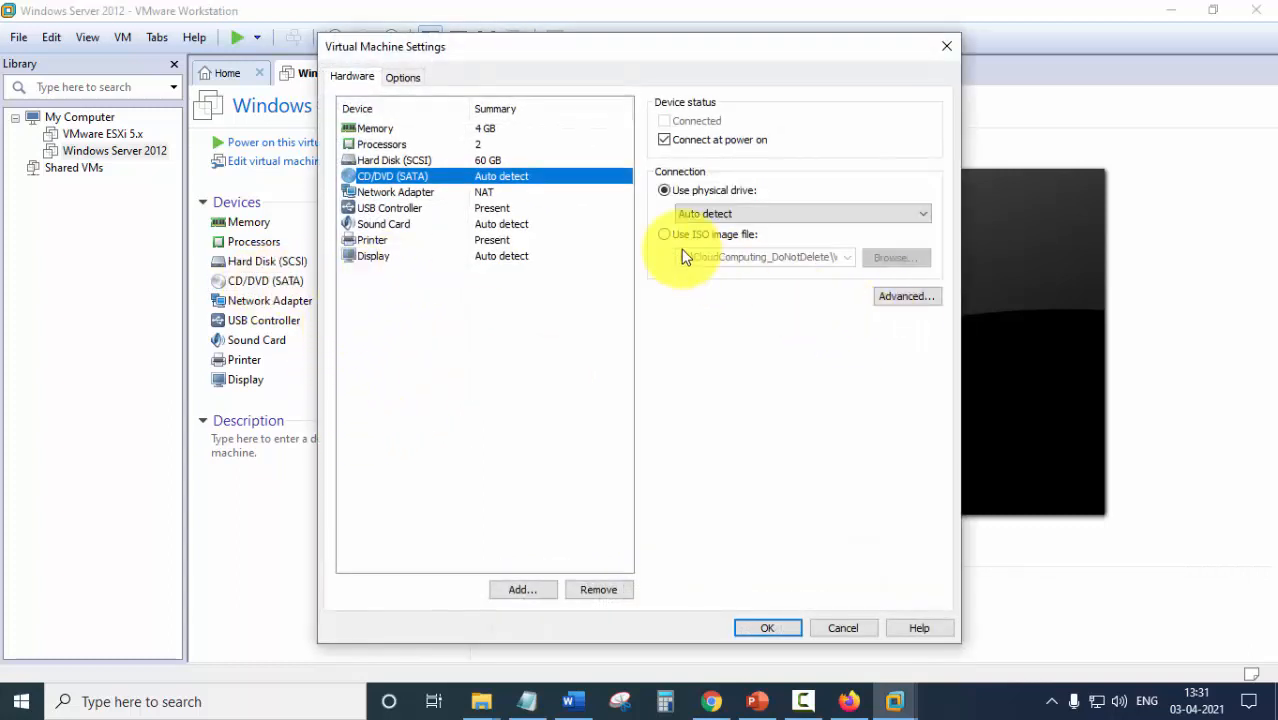
pyautogui.click(665, 235)
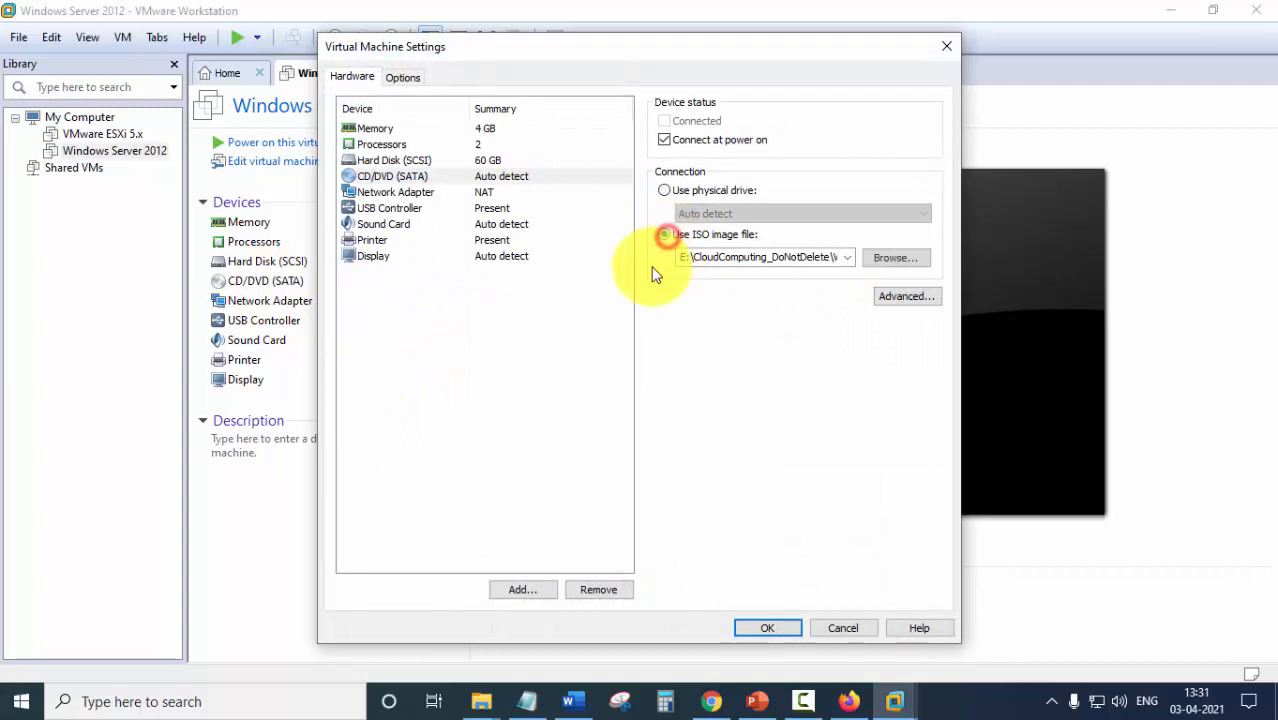
pyautogui.click(907, 257)
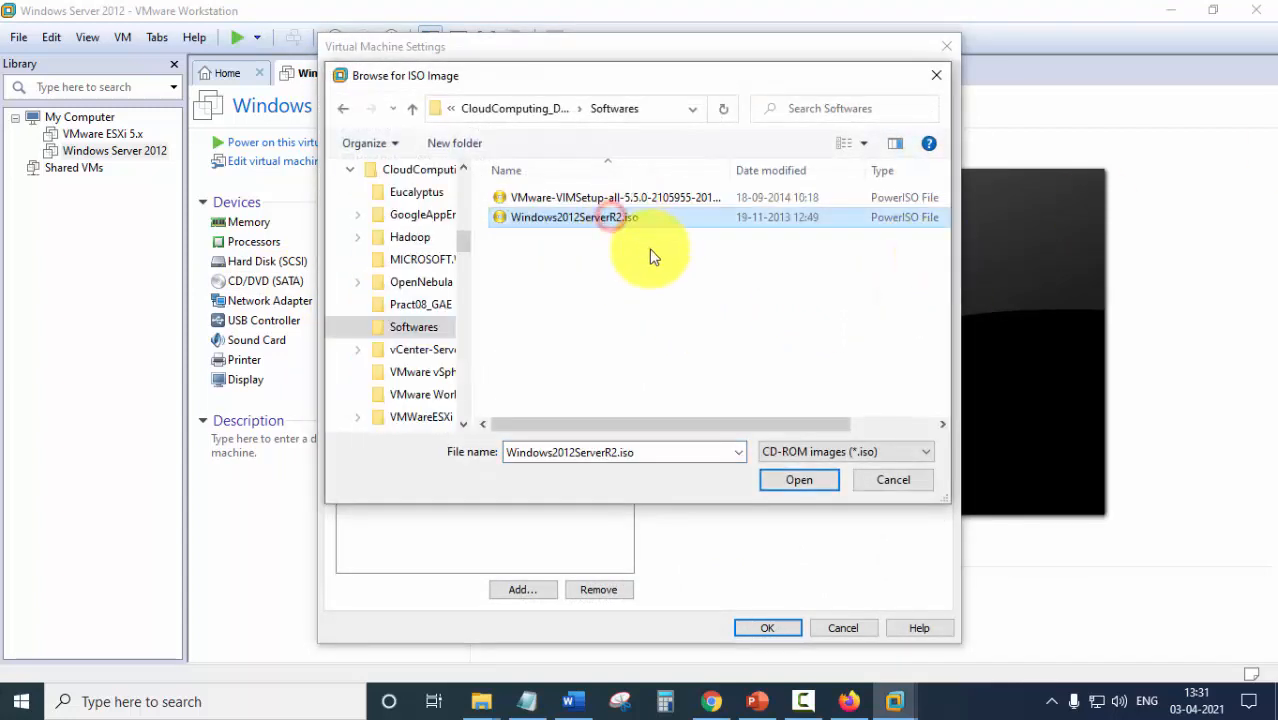
pyautogui.click(797, 480)
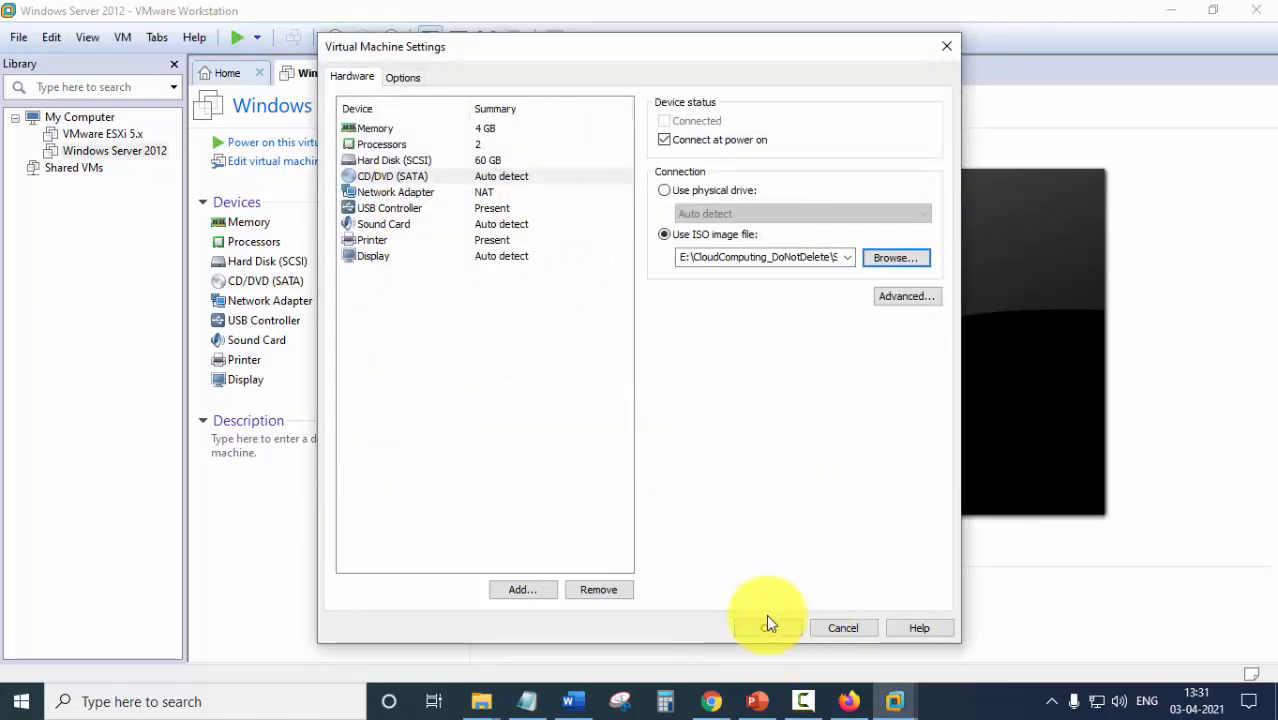
pyautogui.click(766, 627)
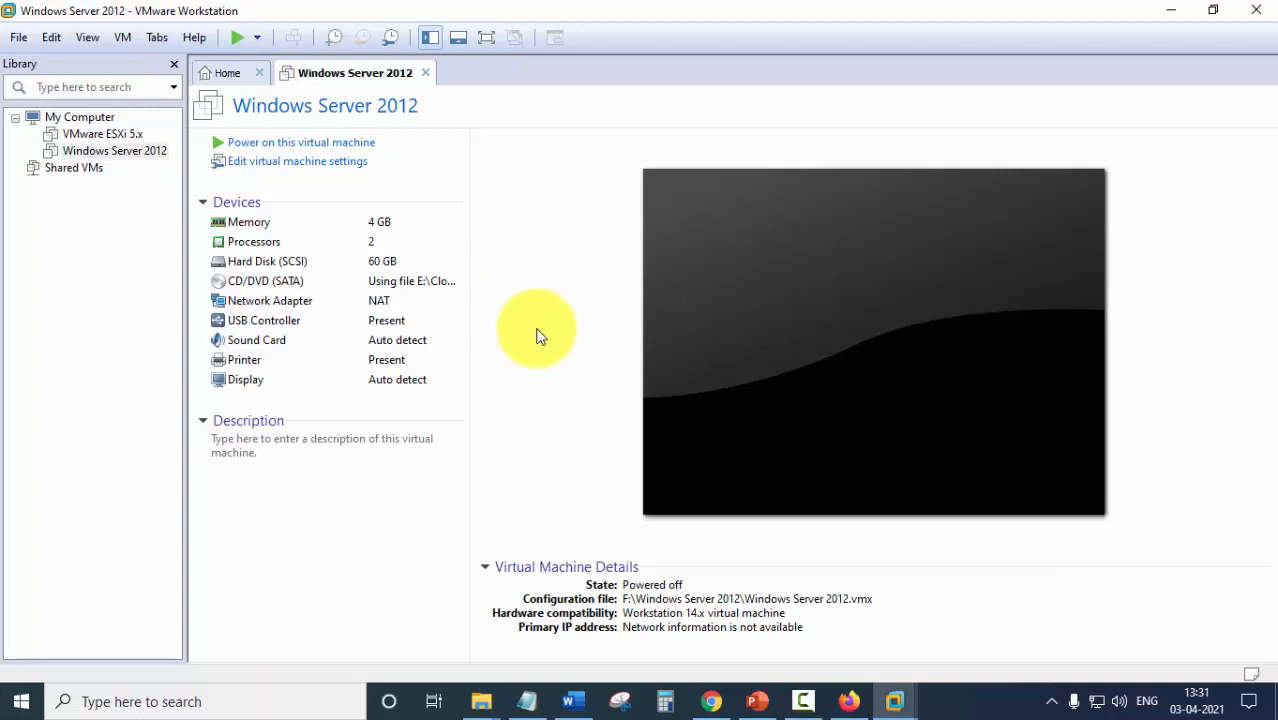
# Power on the Windows Server 2012 VM and show its console in full screen mode.
pyautogui.click(309, 146)
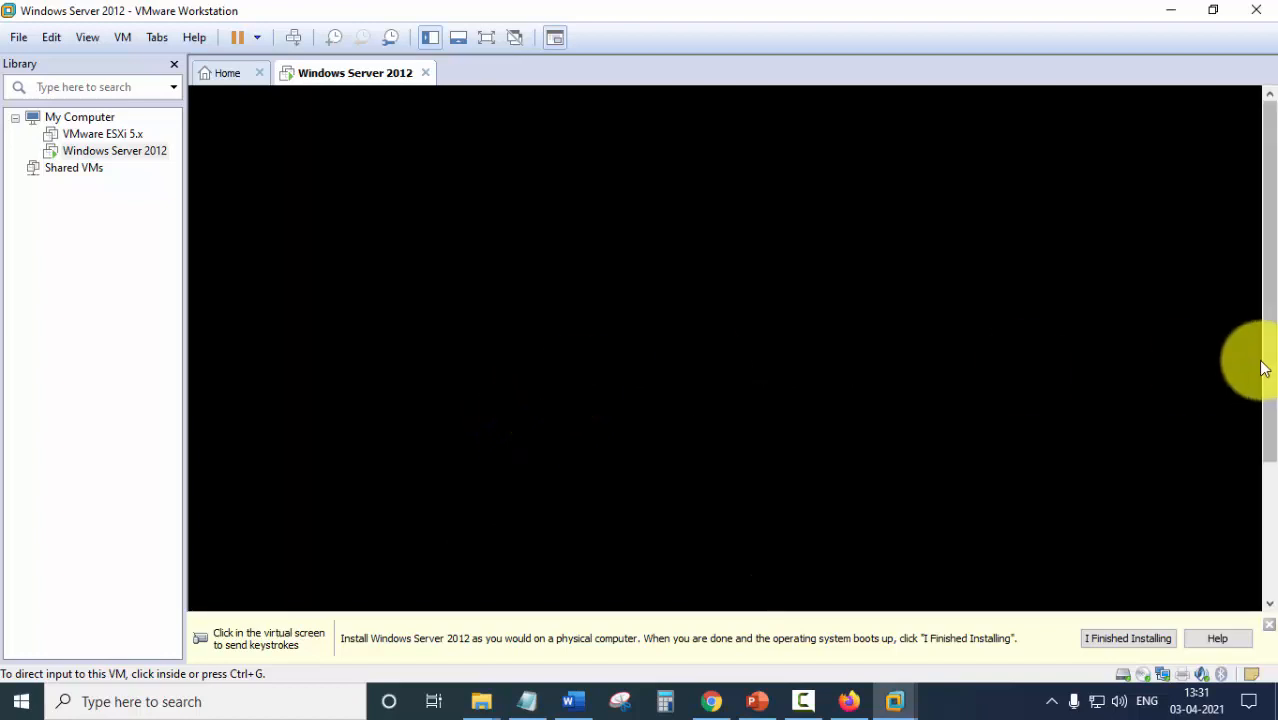
pyautogui.moveTo(1265, 330); pyautogui.dragTo(1266, 292)
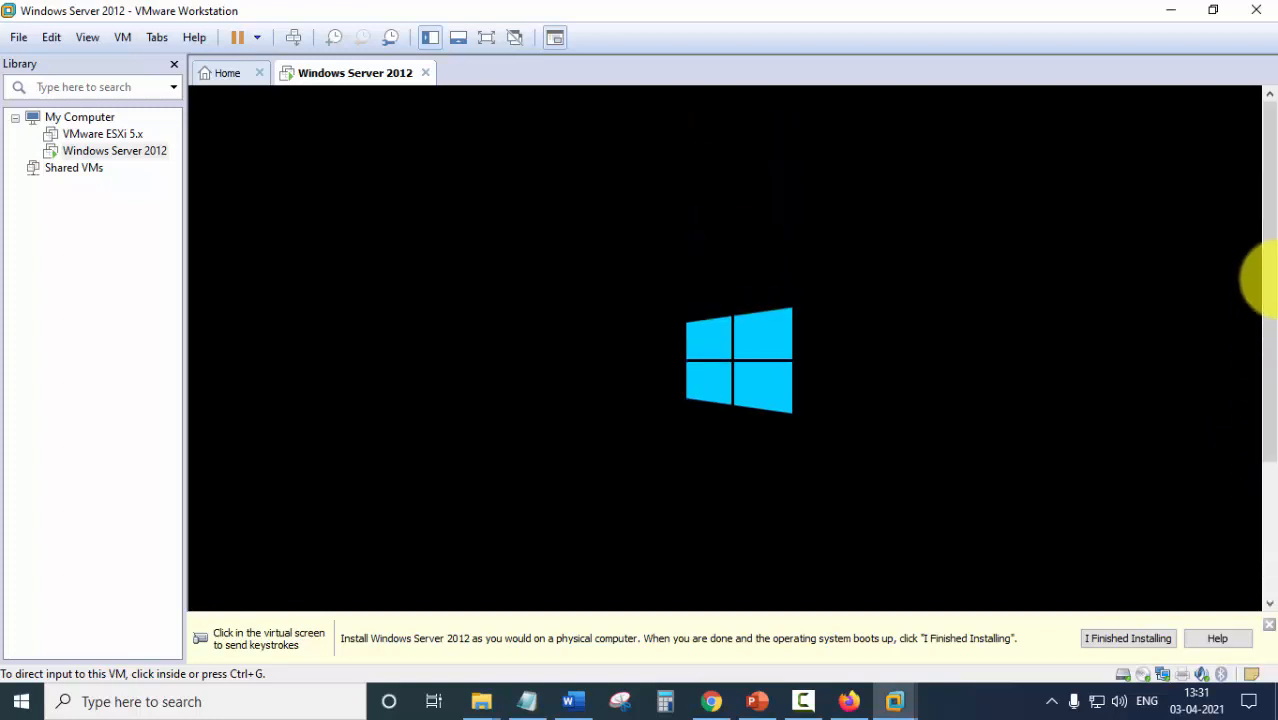
pyautogui.click(490, 38)
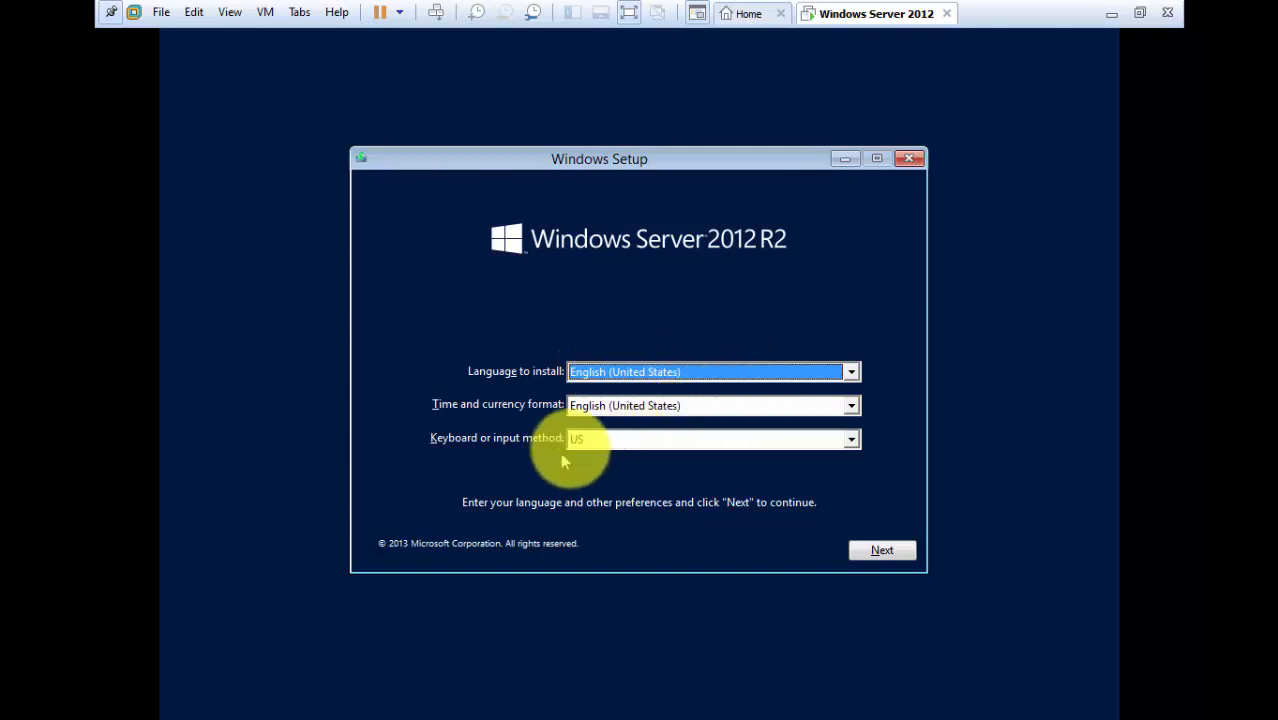
# Keep default language settings, start the installation and paste in the product key.
pyautogui.click(885, 551)
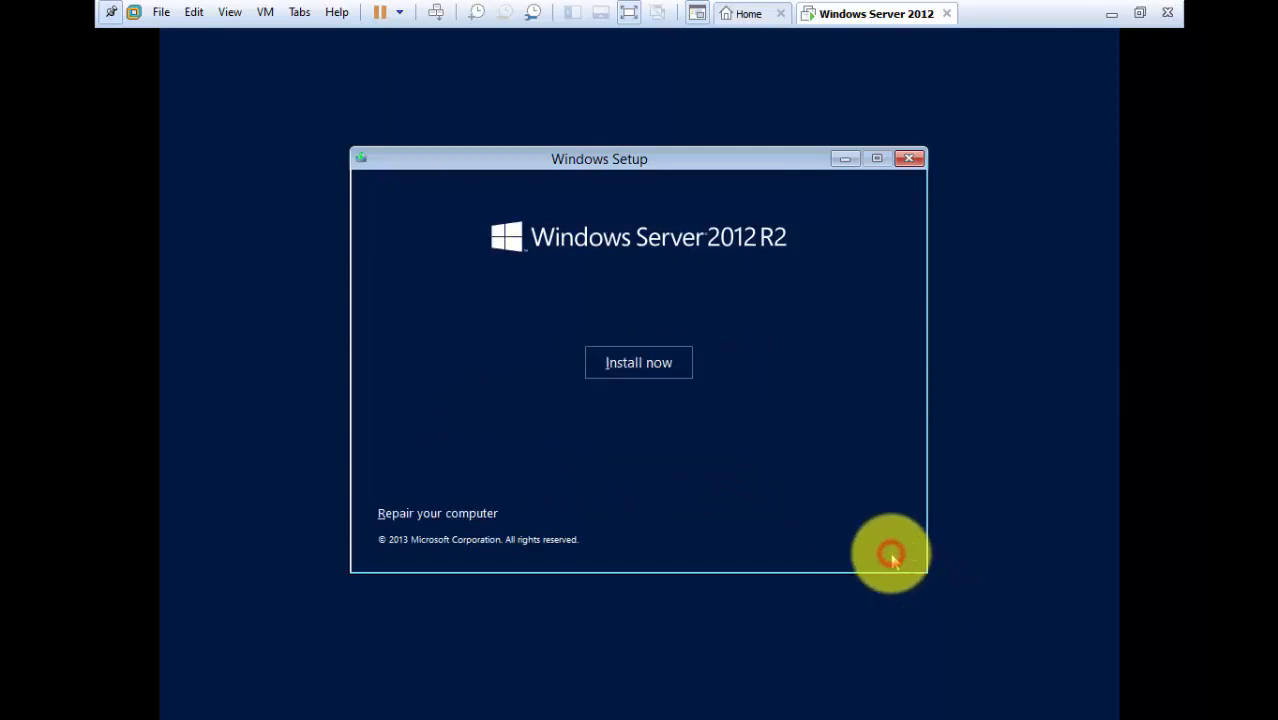
pyautogui.click(637, 360)
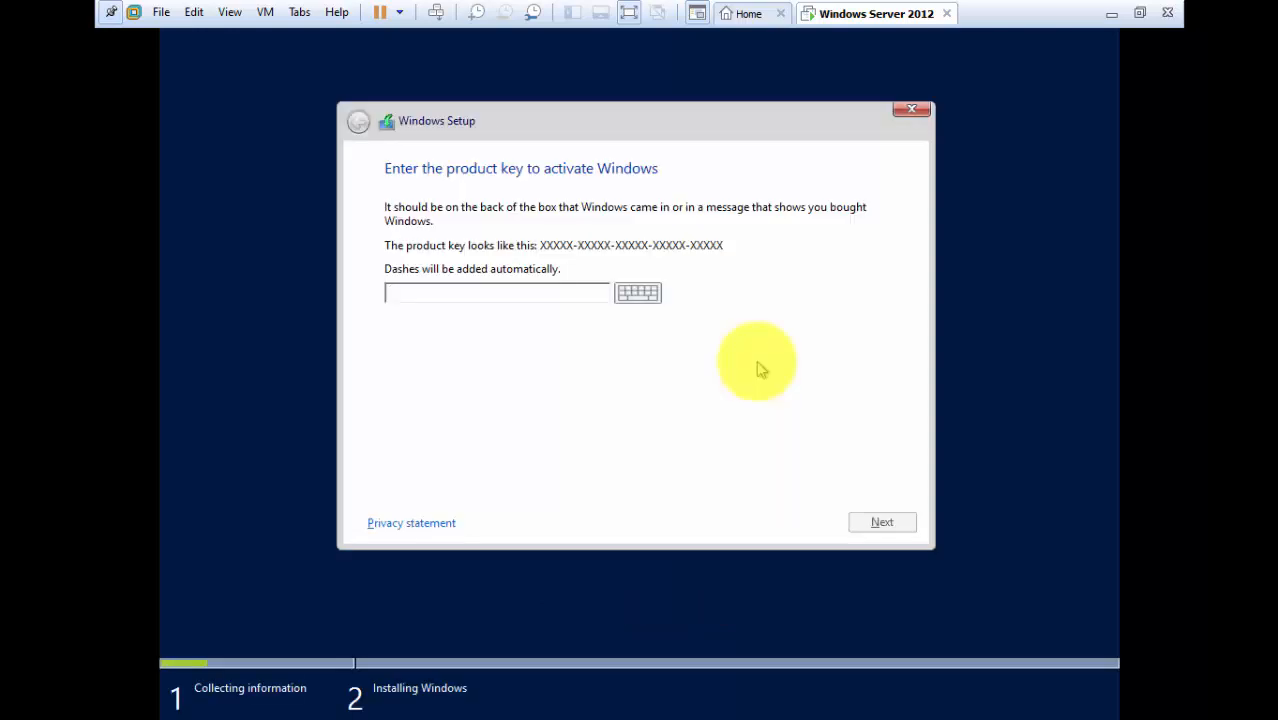
pyautogui.click(558, 296)
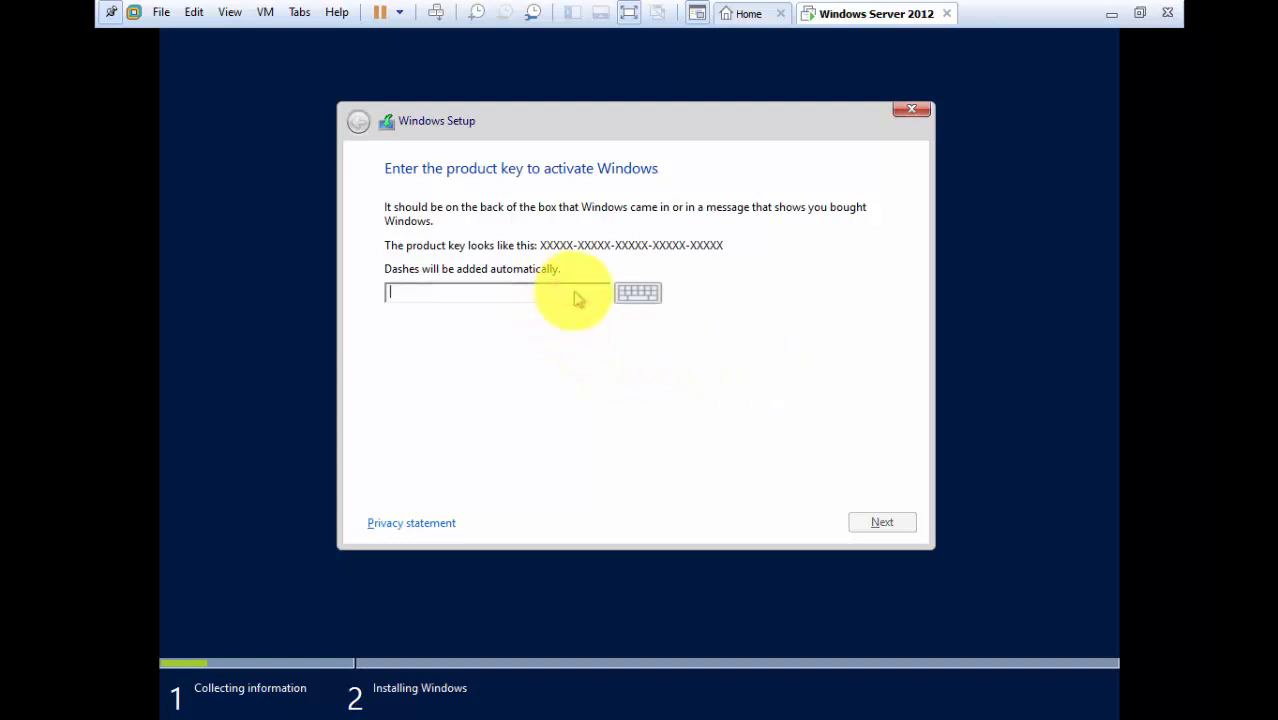
pyautogui.hotkey('ctrl', 'v')
pyautogui.click(880, 520)
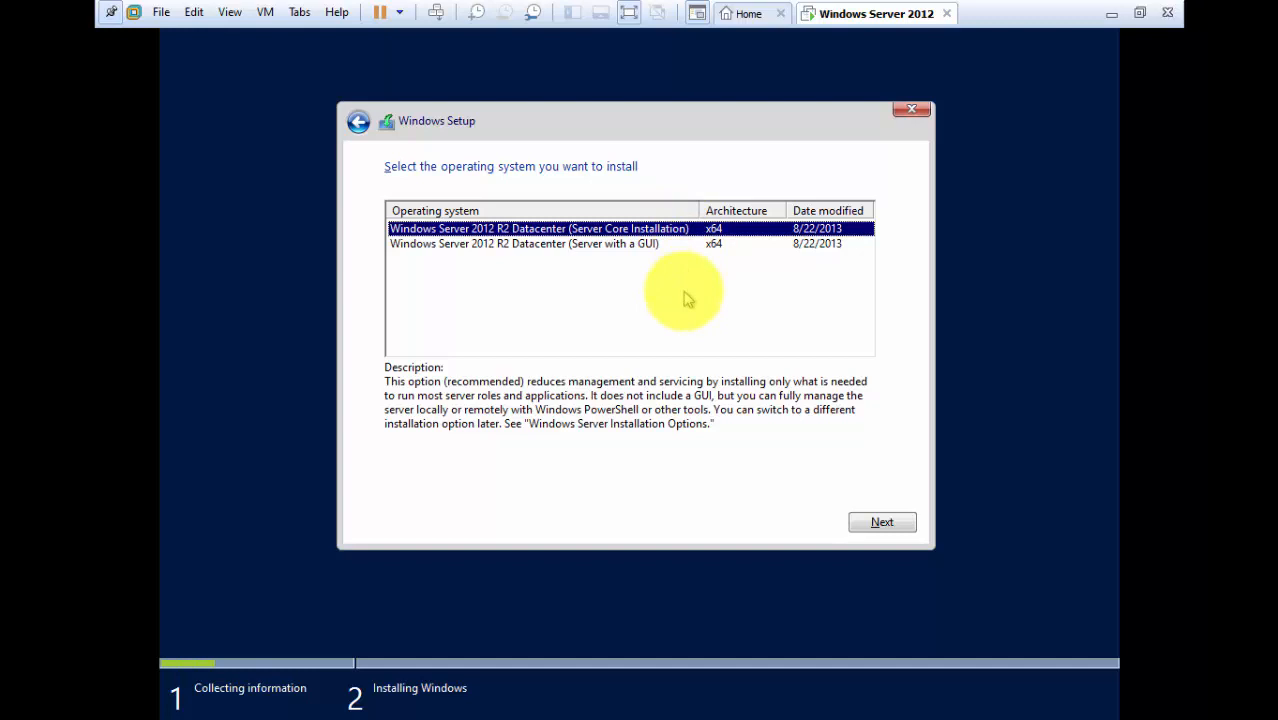
# Select the Server with a GUI edition and accept the licence terms.
pyautogui.press('Down')
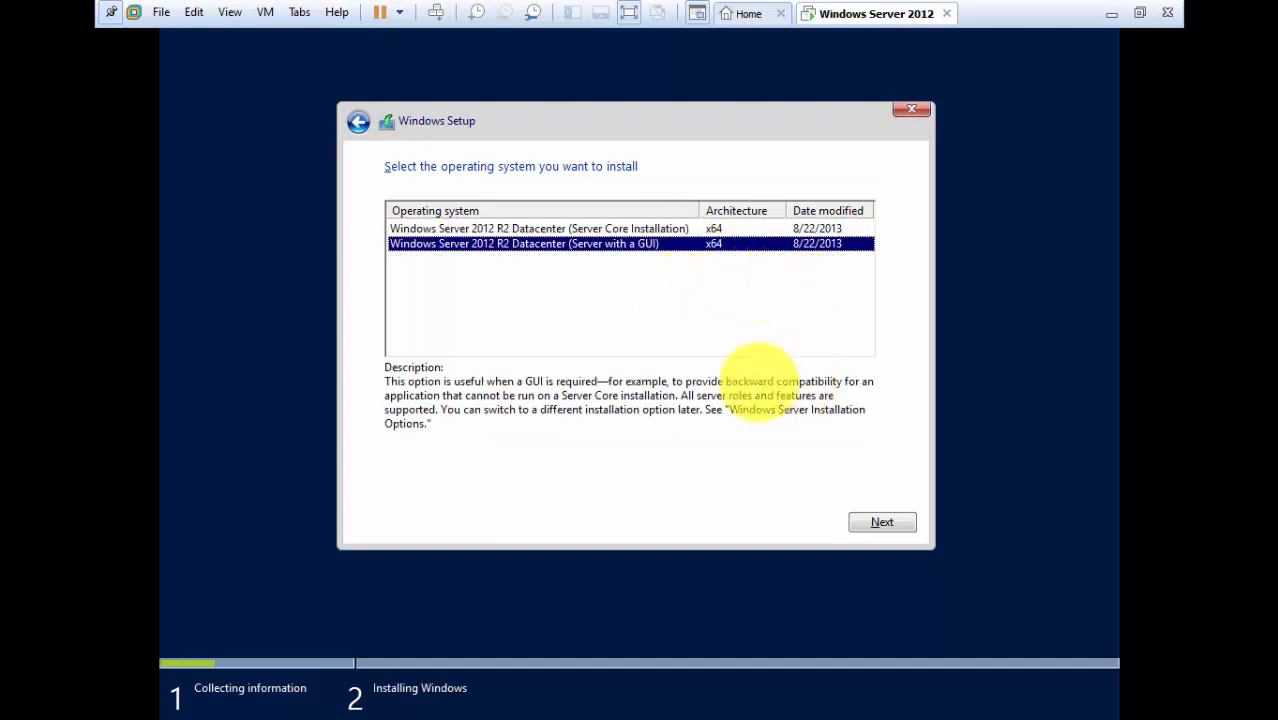
pyautogui.click(884, 526)
pyautogui.click(901, 522)
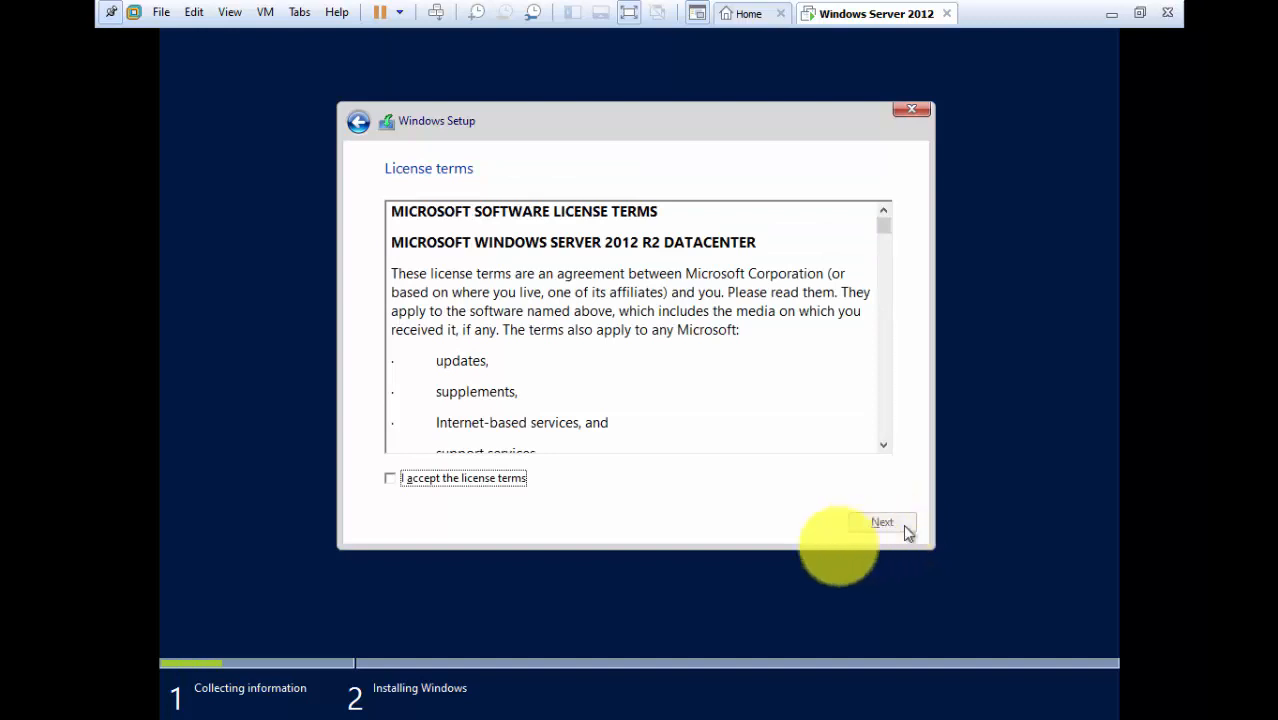
pyautogui.click(390, 478)
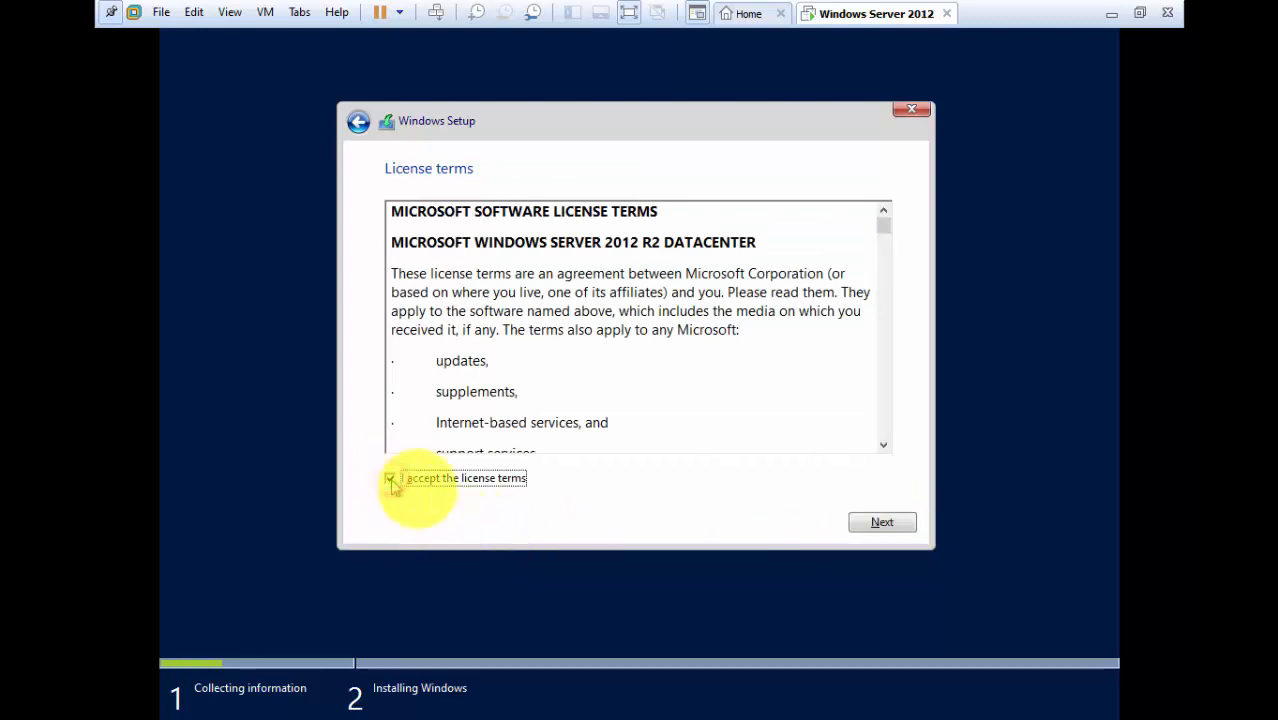
pyautogui.click(882, 522)
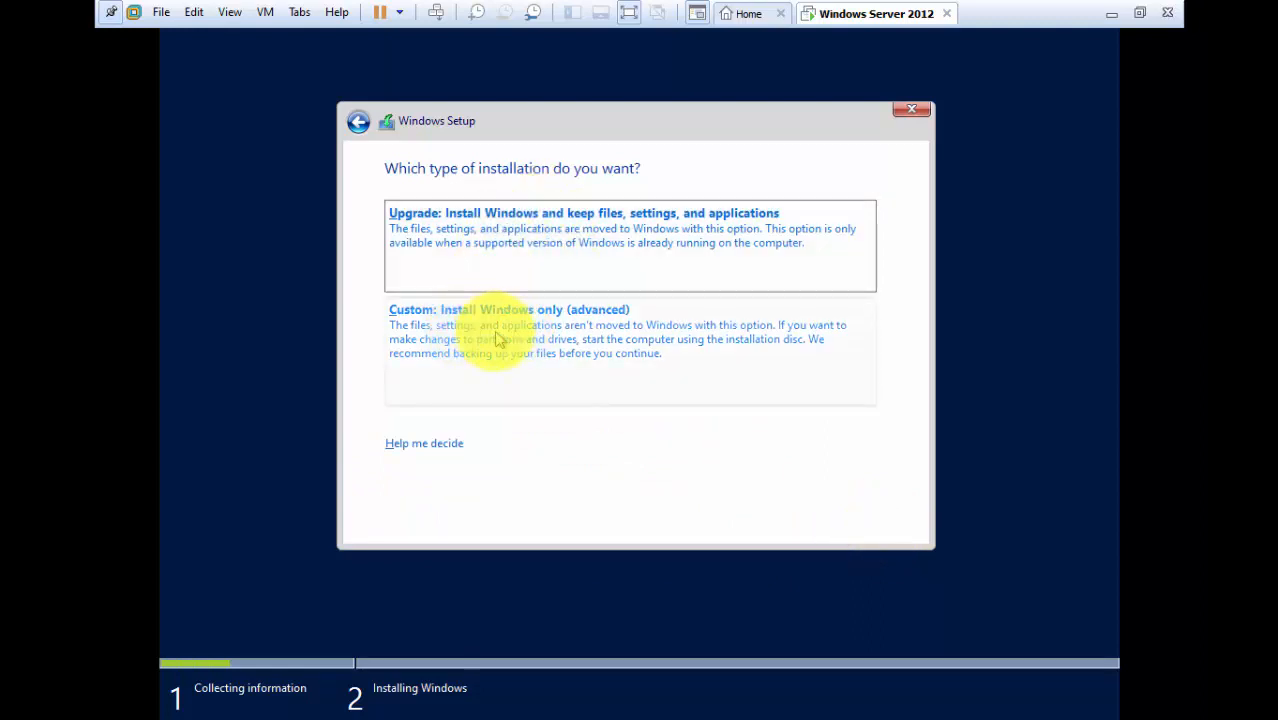
# Run a Custom install of Windows onto Drive 0 Unallocated Space.
pyautogui.click(541, 332)
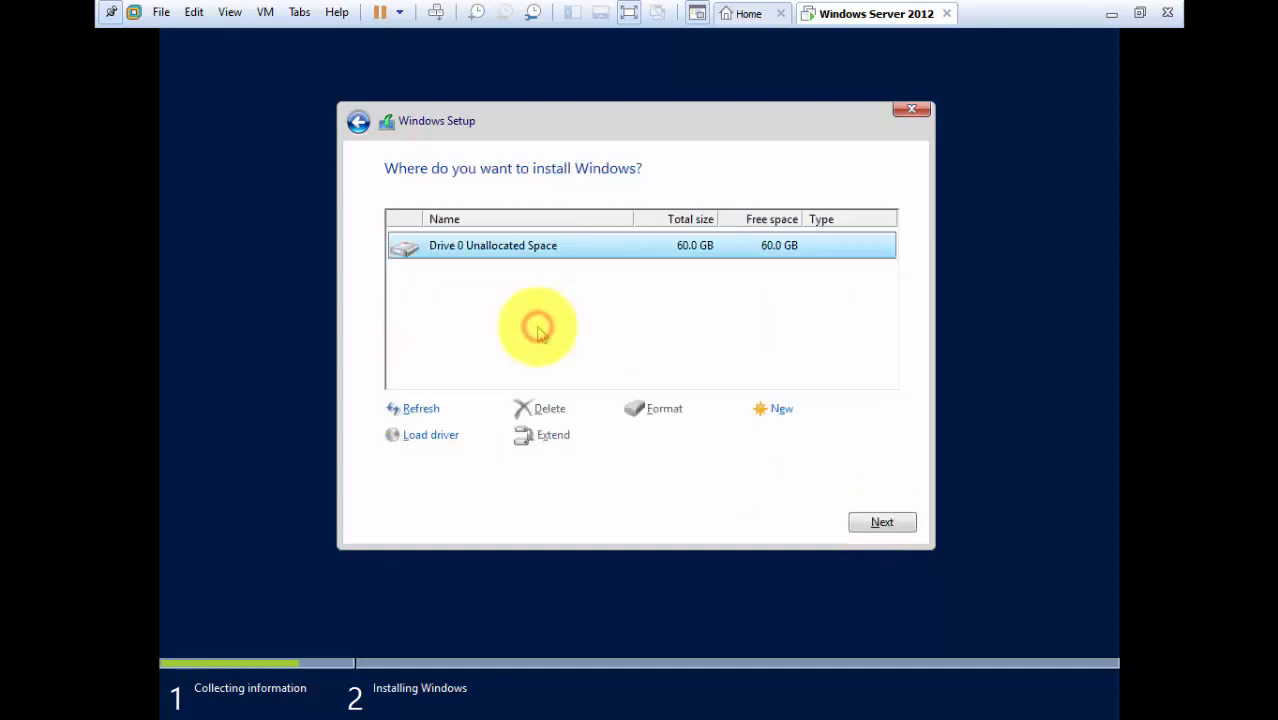
pyautogui.click(565, 247)
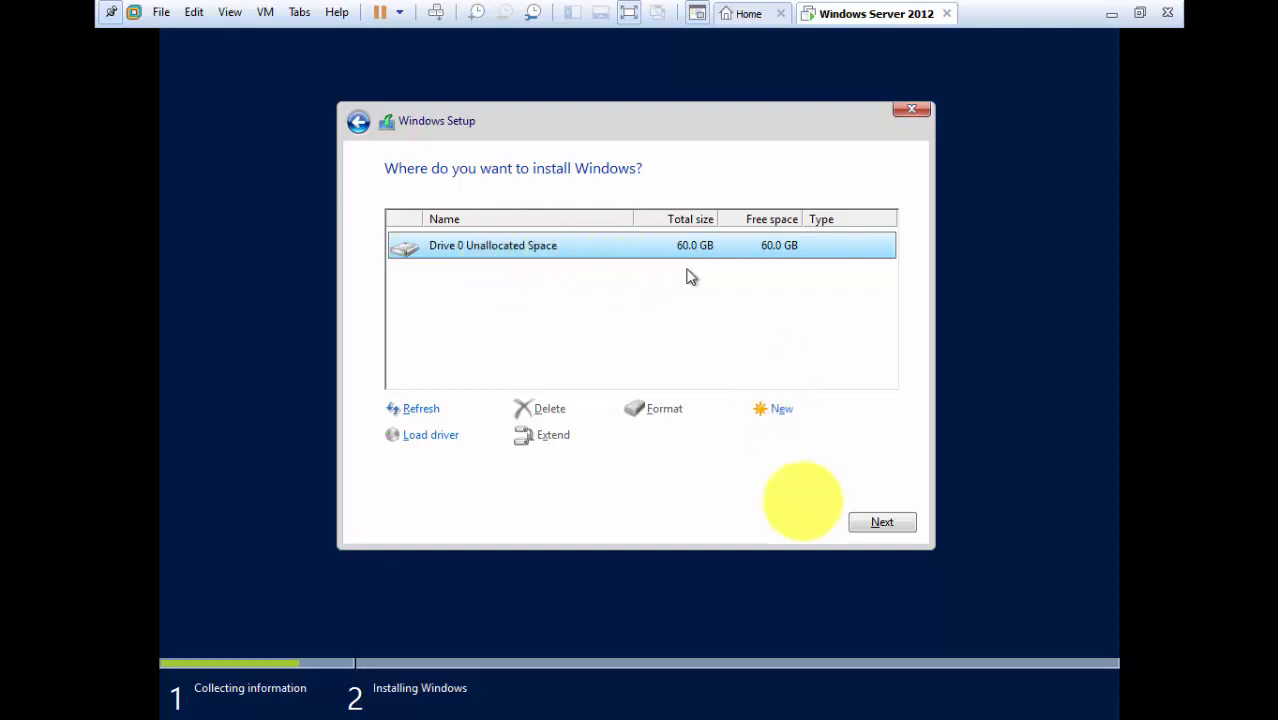
pyautogui.click(888, 522)
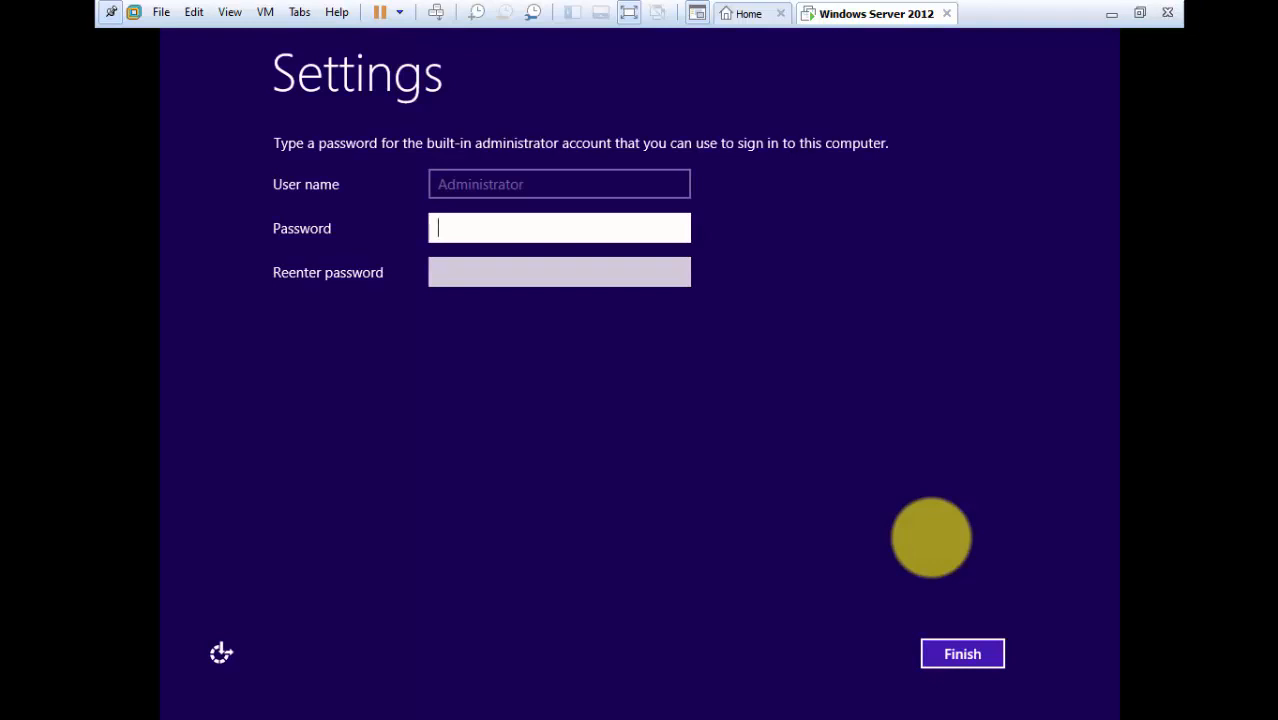
# Enter and confirm the built-in Administrator password, then finish the settings.
pyautogui.click(648, 224)
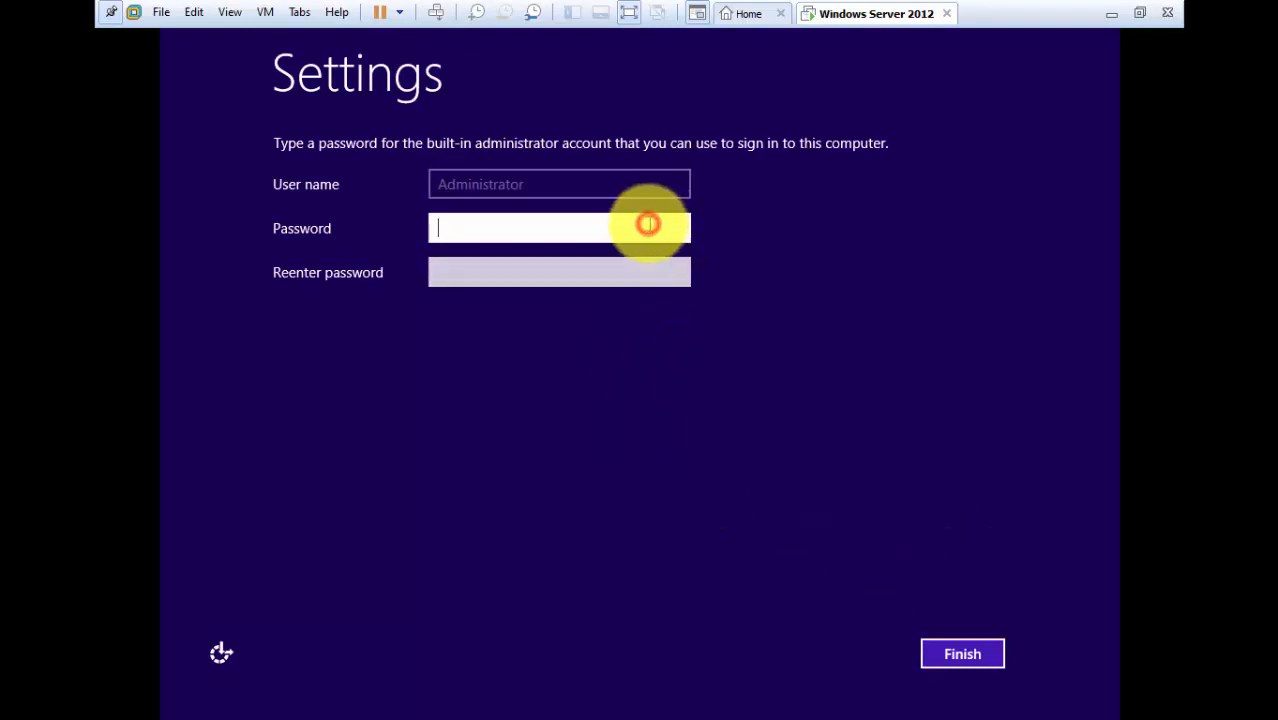
pyautogui.write('P@ssw0rd')
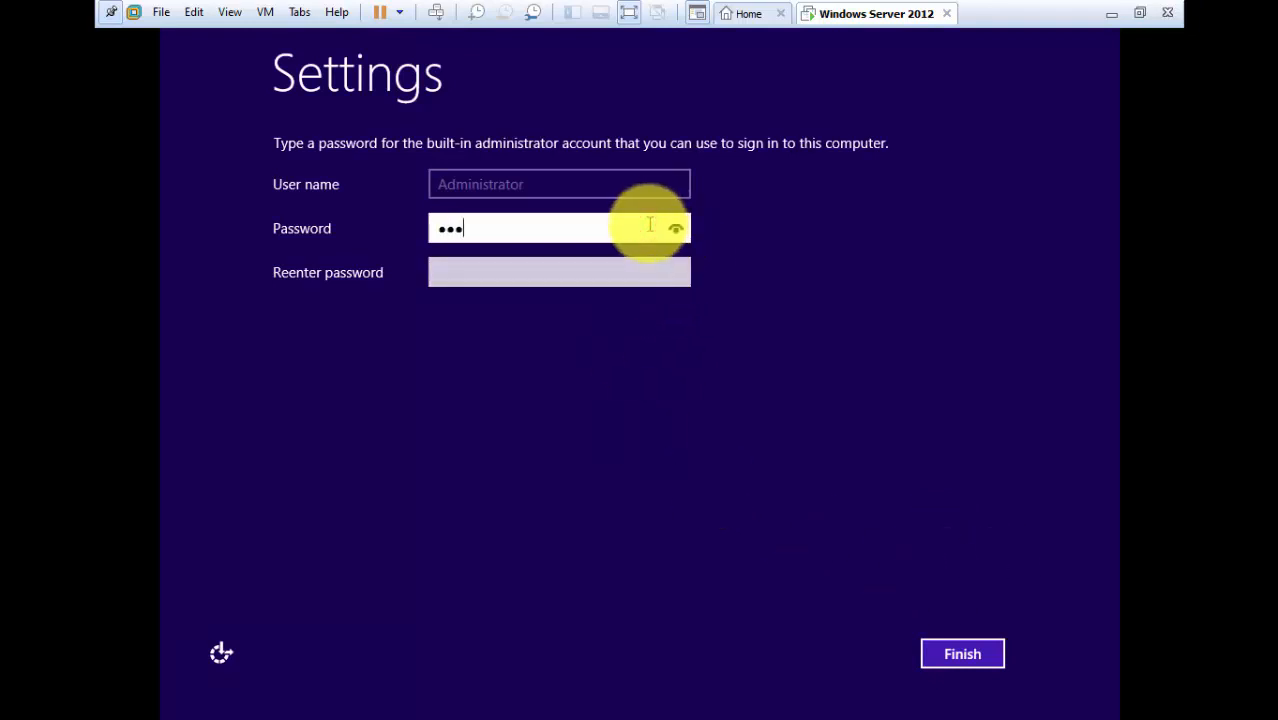
pyautogui.write('123')
pyautogui.press('Tab')
pyautogui.write('P@ssw0r')
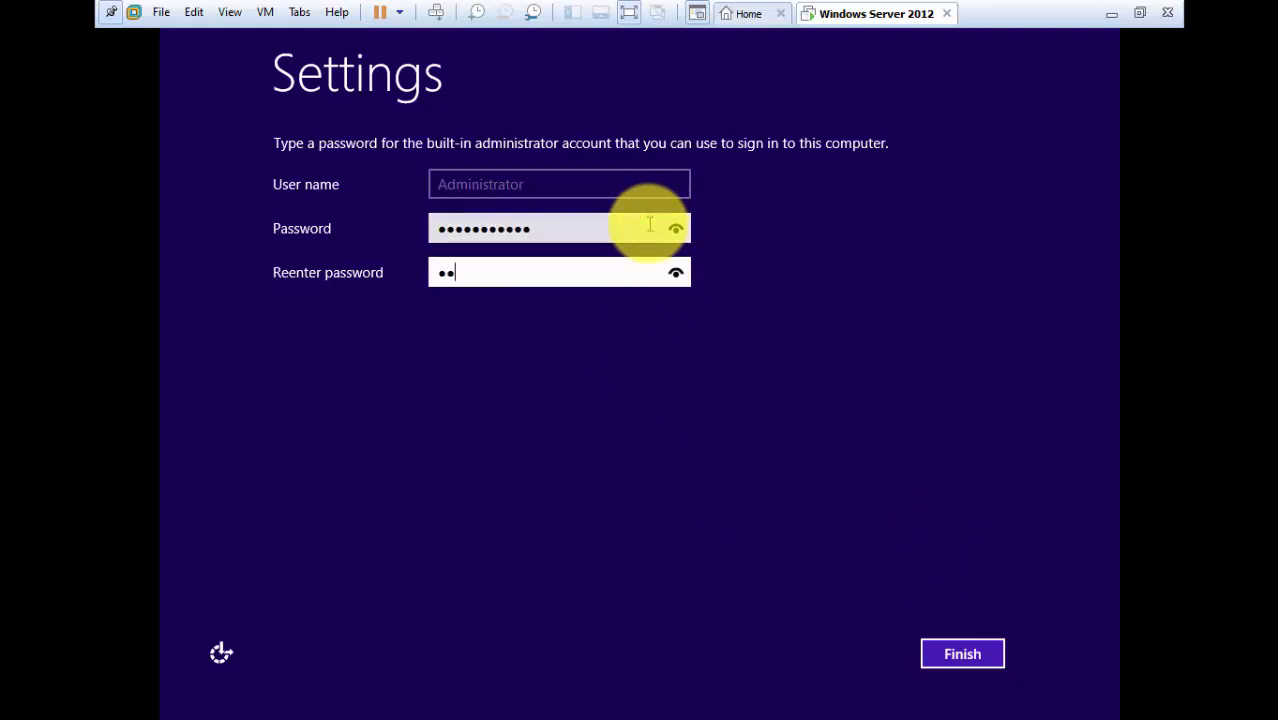
pyautogui.write('d123')
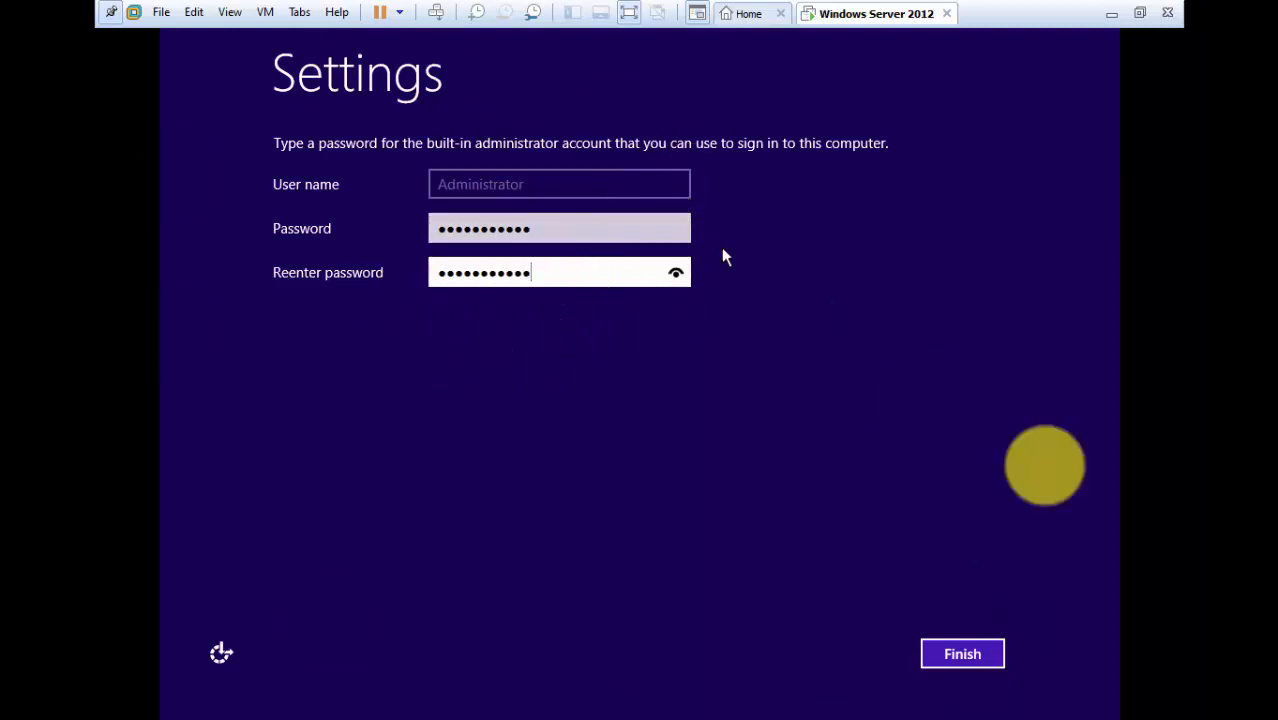
pyautogui.click(961, 655)
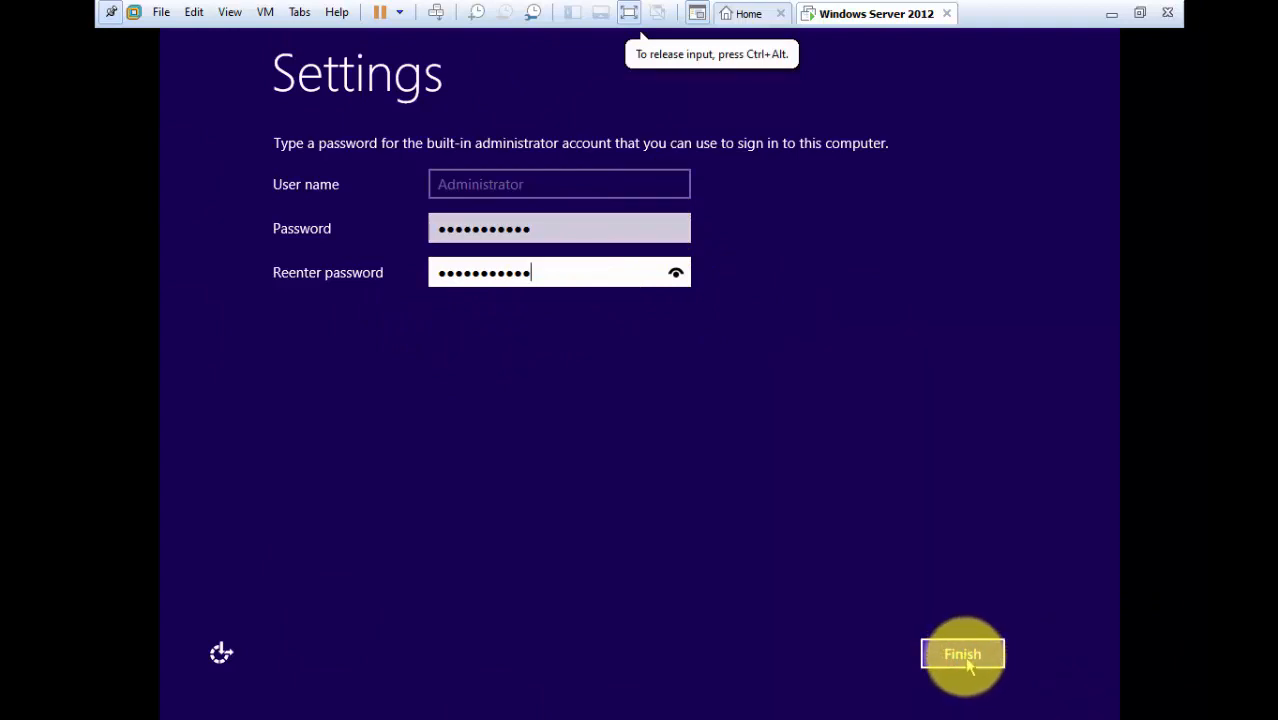
pyautogui.click(964, 660)
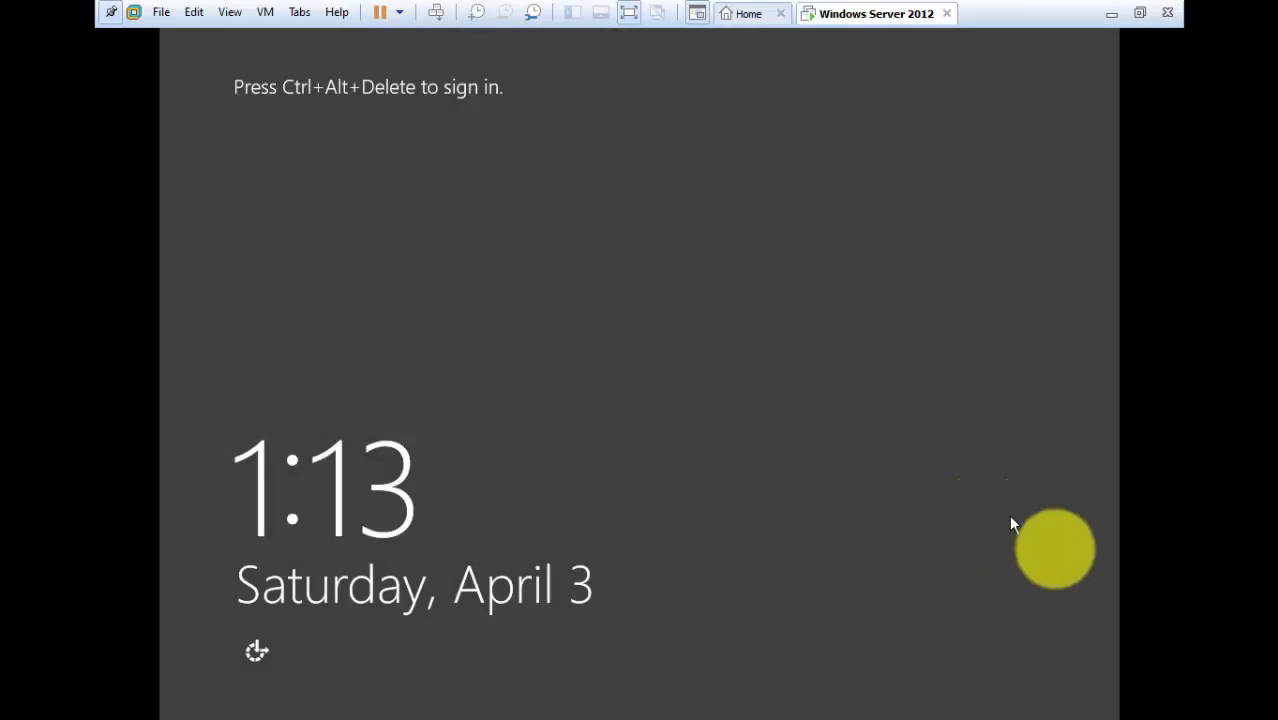
# Send Ctrl+Alt+Del to the VM and sign in as Administrator with the account password.
pyautogui.click(346, 98)
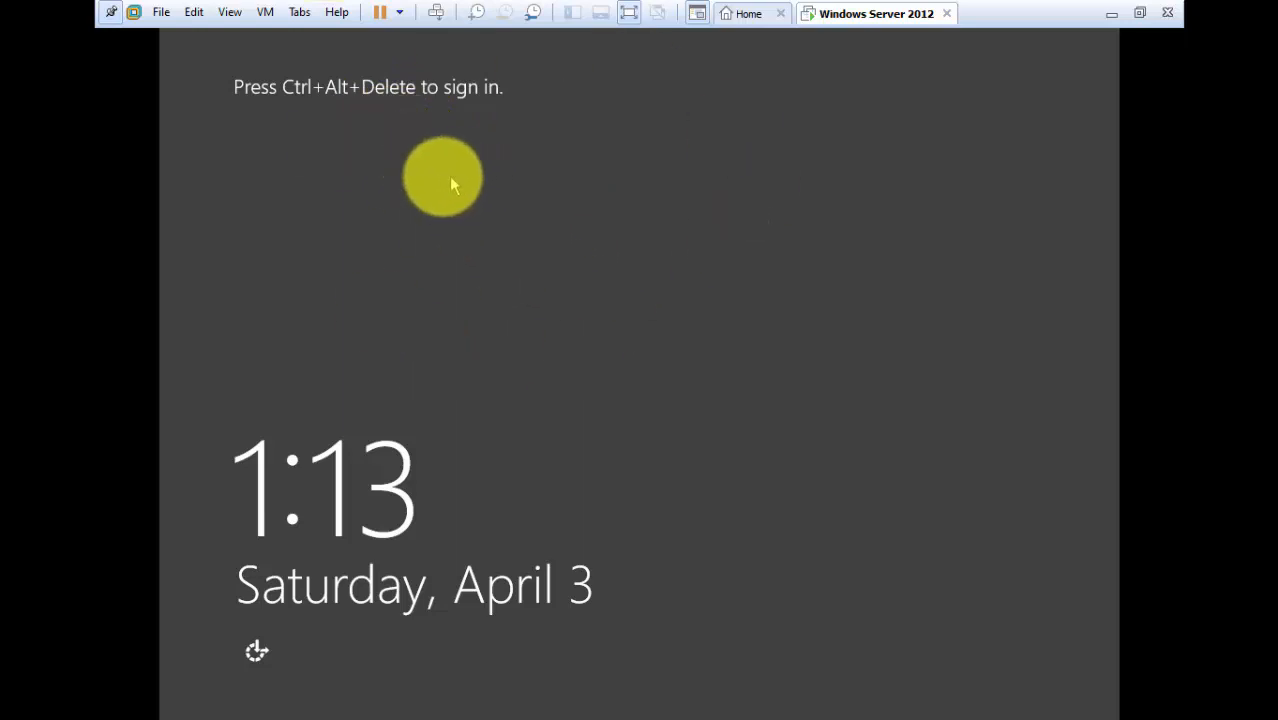
pyautogui.click(265, 12)
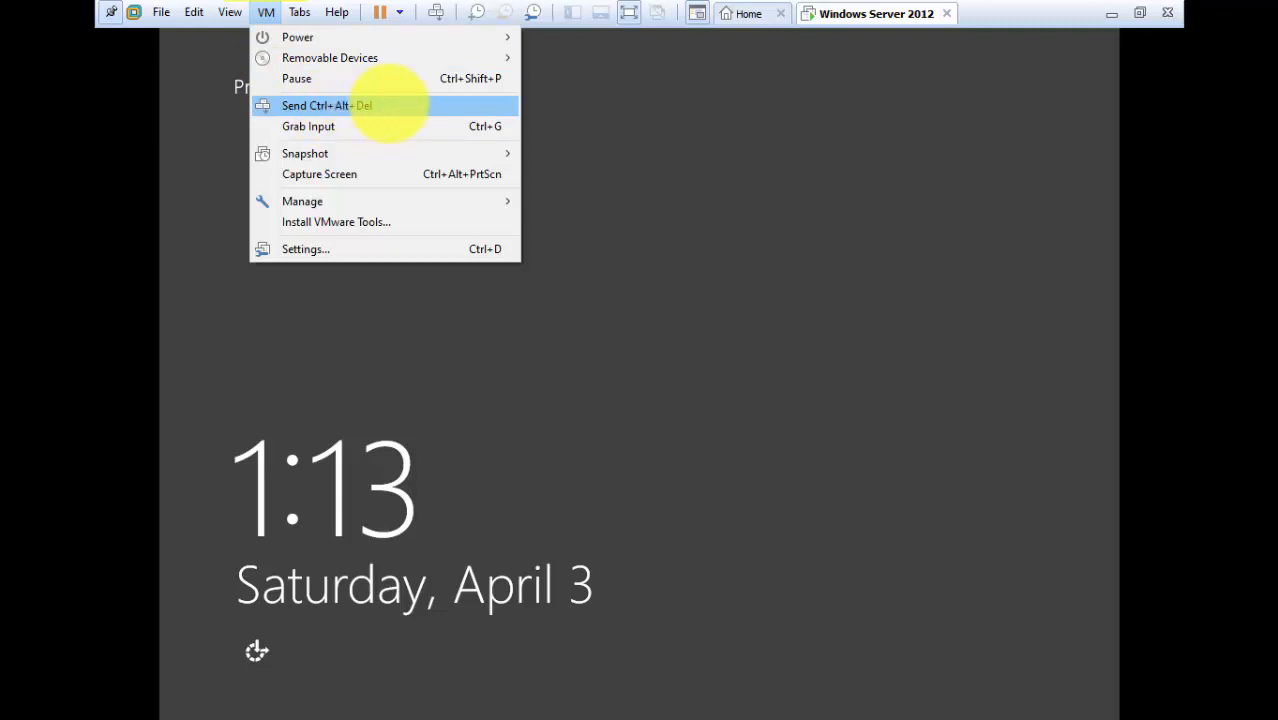
pyautogui.click(351, 105)
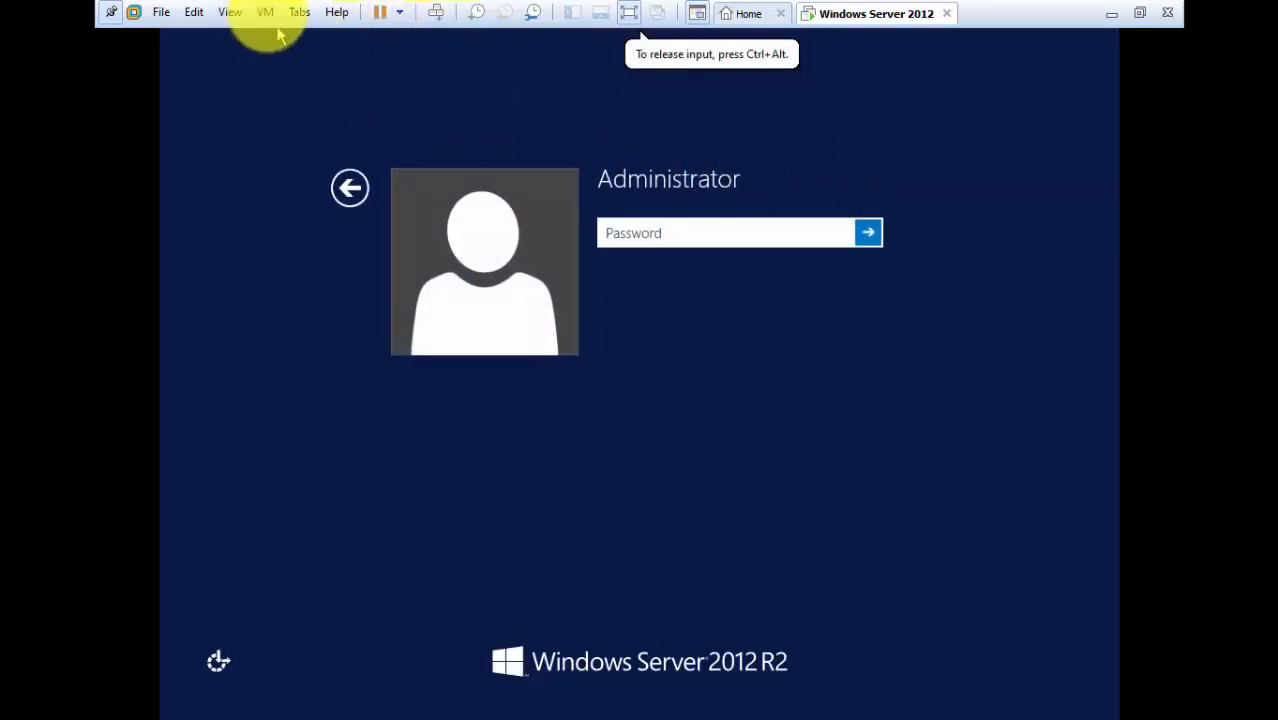
pyautogui.click(790, 240)
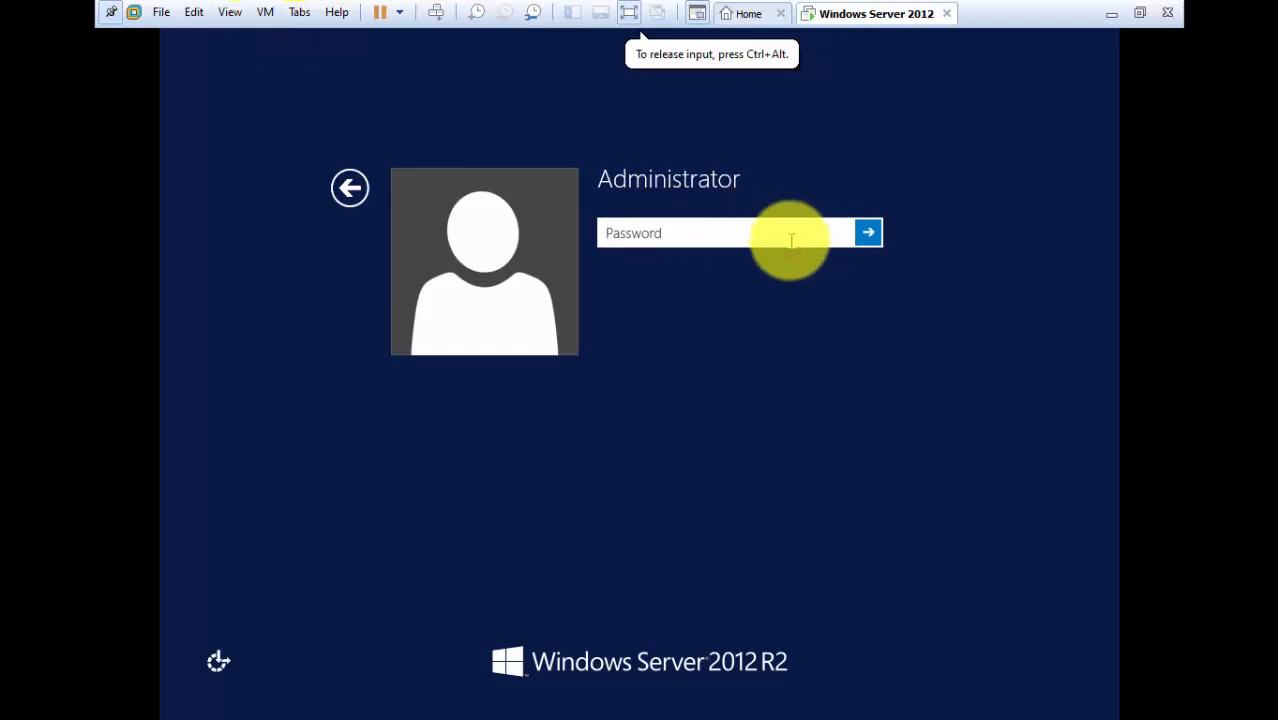
pyautogui.write('•••••••••••')
pyautogui.press('Return')
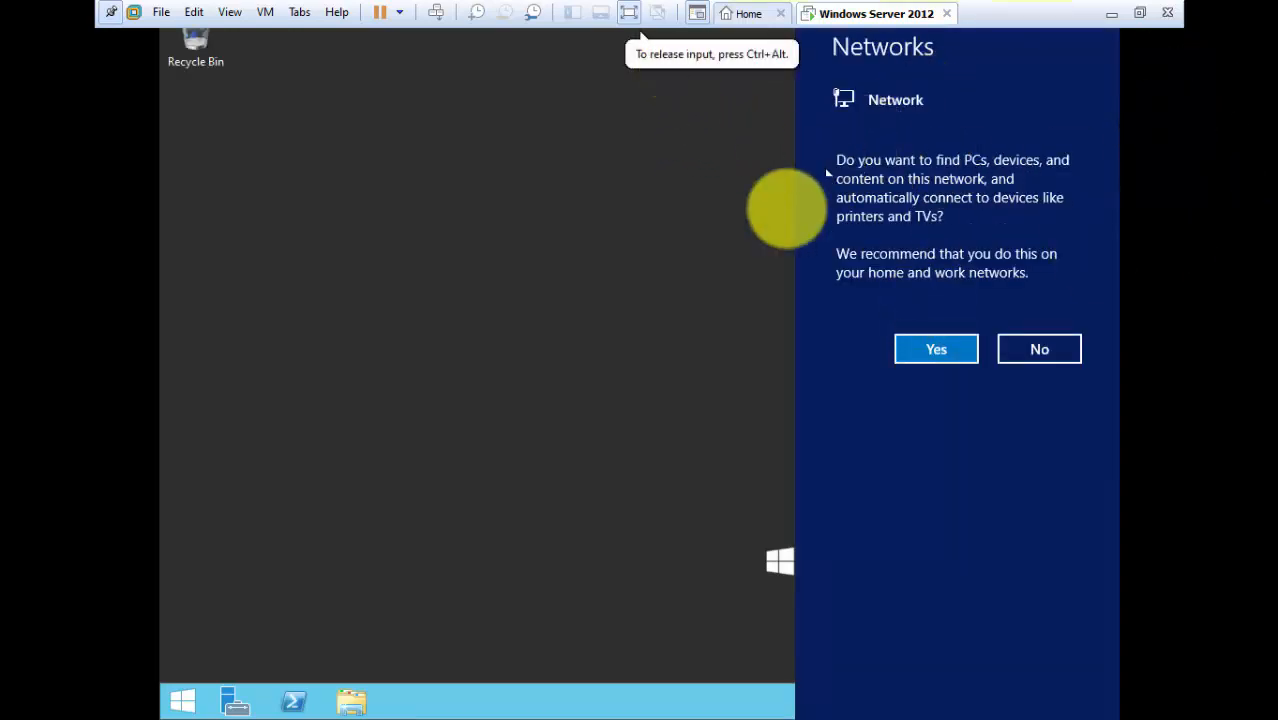
# Decline network discovery on the Networks panel and wait for Server Manager's Dashboard.
pyautogui.click(1041, 350)
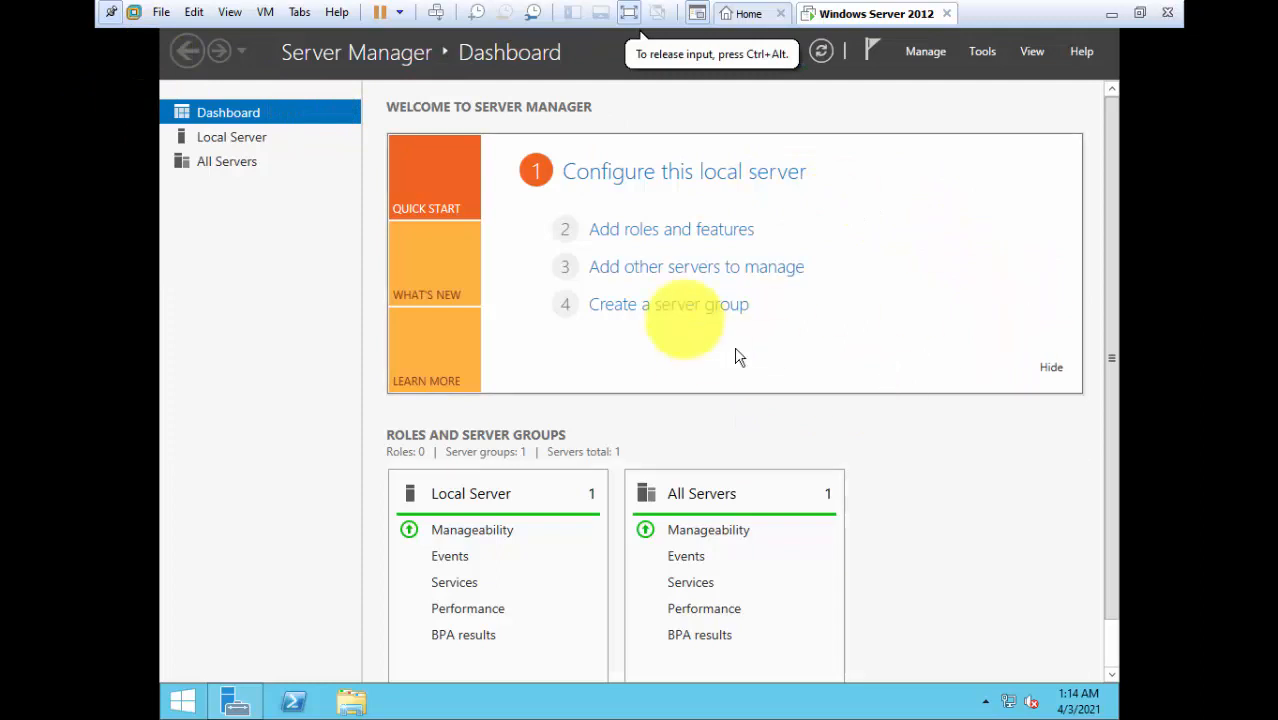
pyautogui.click(615, 229)
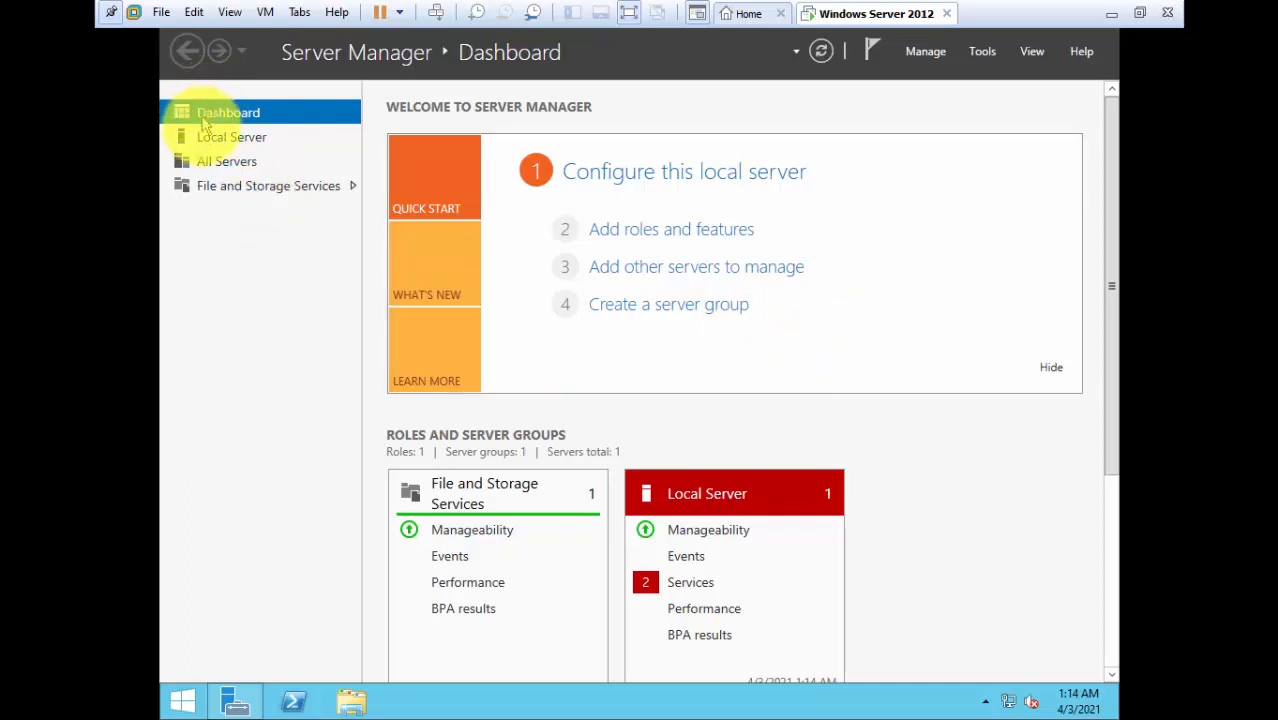
# View All Servers, then the Local Server page, scrolling through its properties.
pyautogui.click(228, 167)
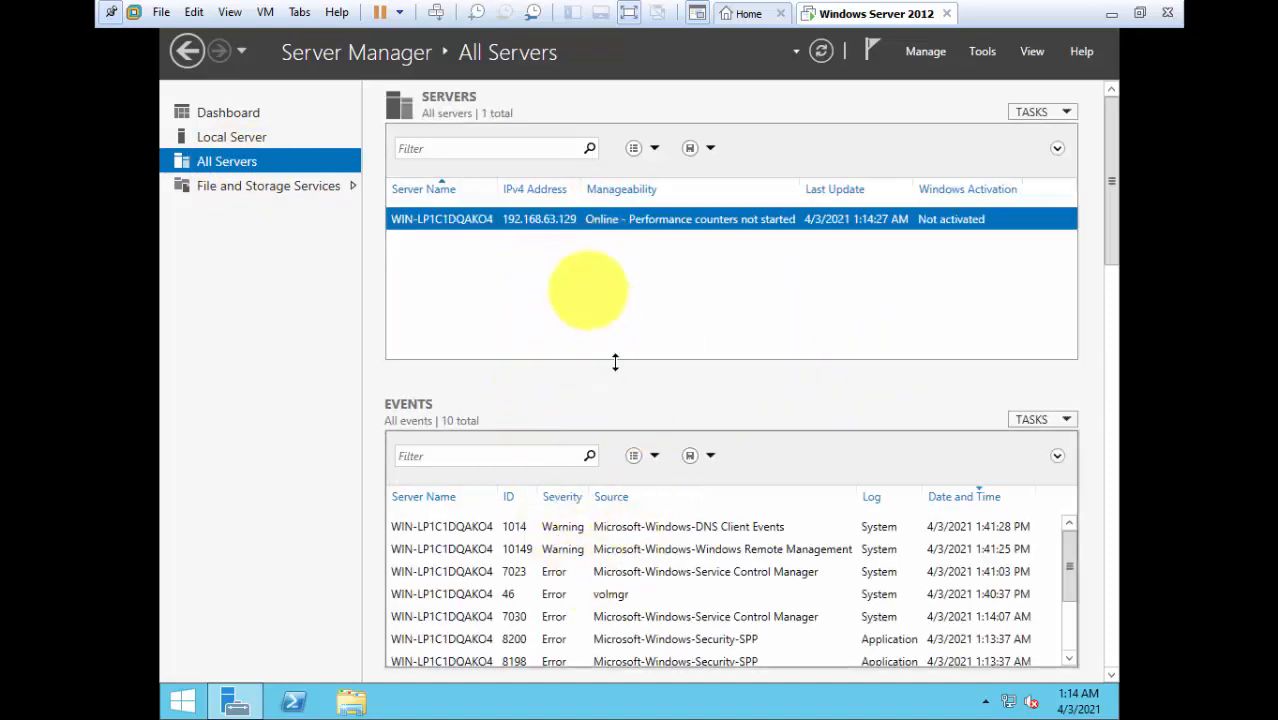
pyautogui.click(240, 138)
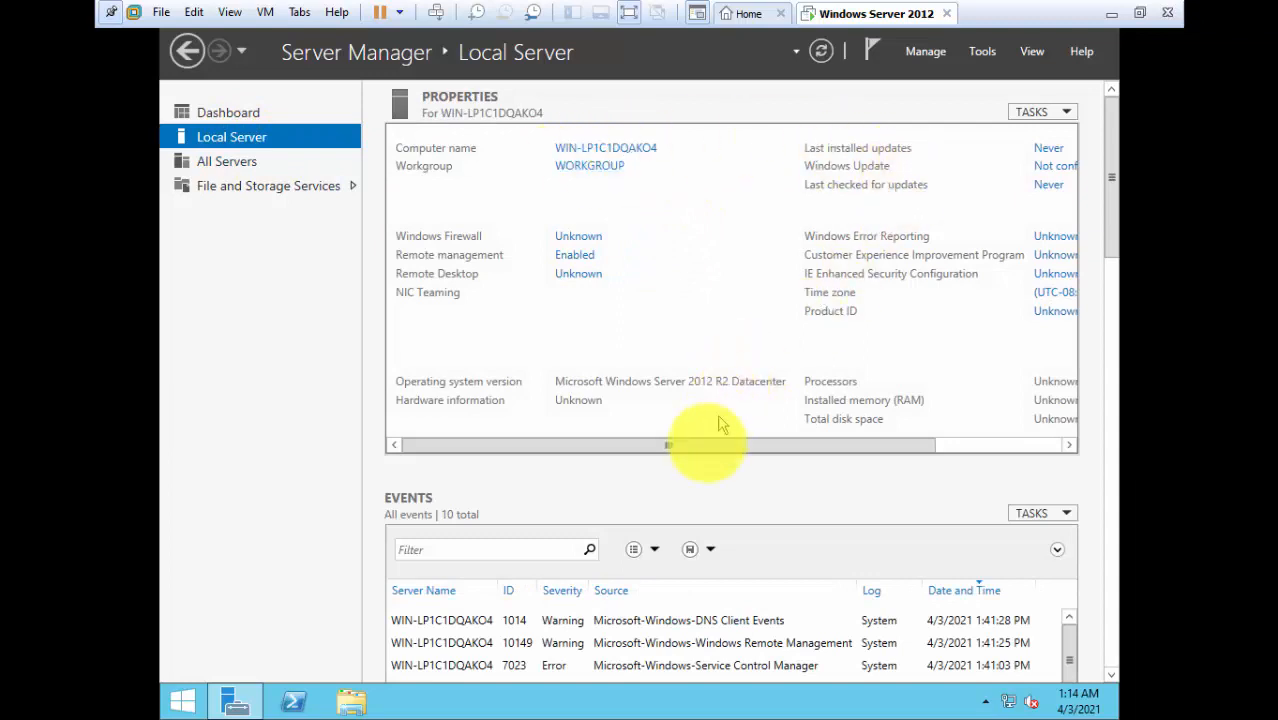
pyautogui.moveTo(707, 445); pyautogui.dragTo(613, 448)
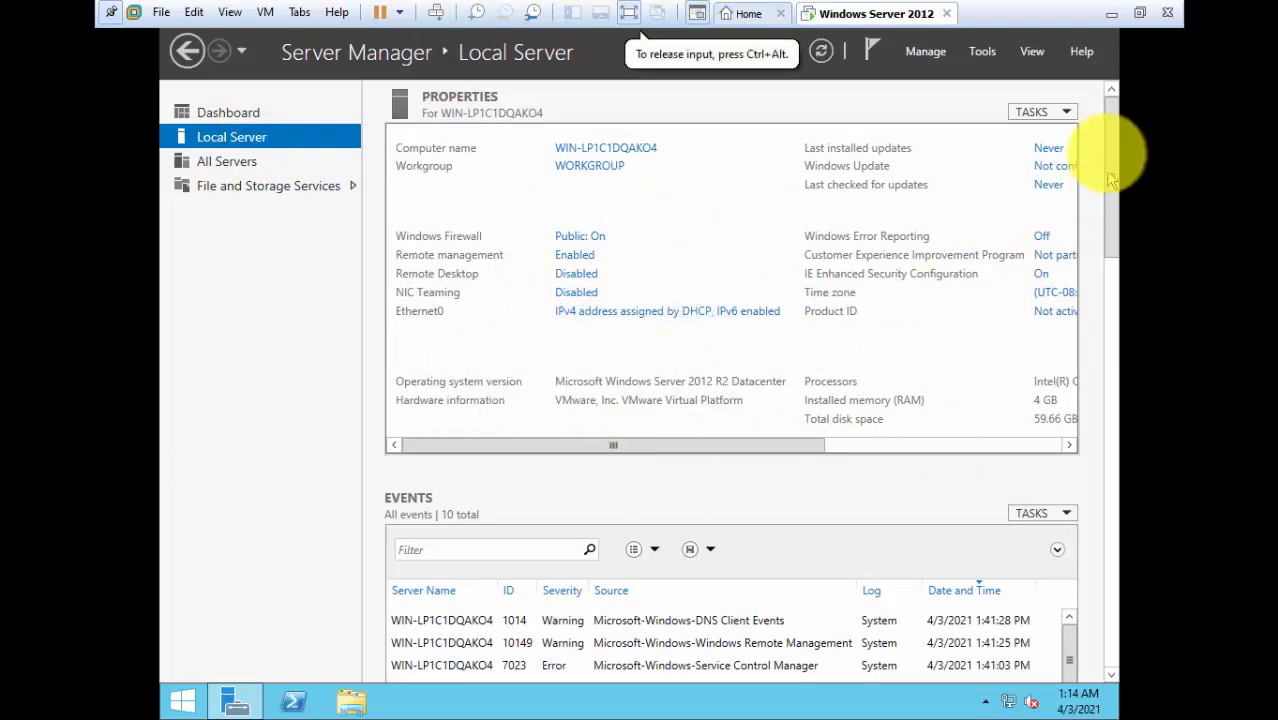
# Browse Server Manager's Manage, Tools, View and Help menus without choosing anything.
pyautogui.click(926, 51)
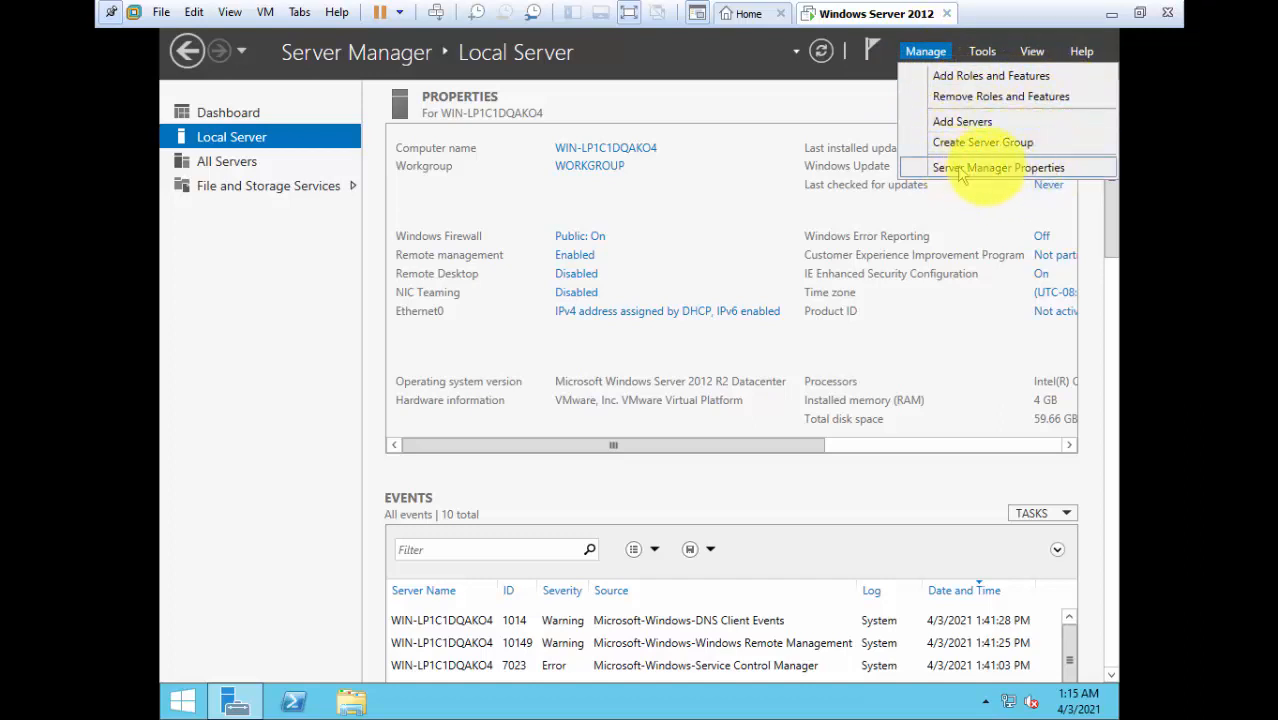
pyautogui.click(983, 52)
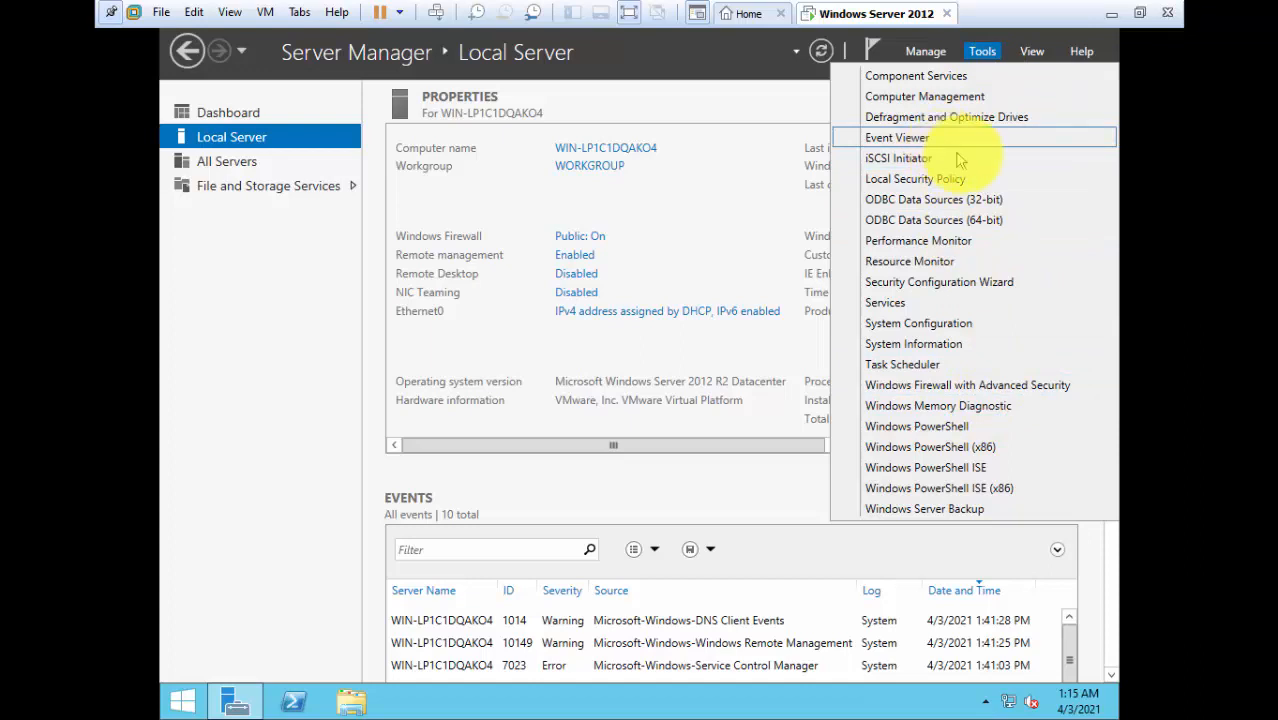
pyautogui.click(1031, 51)
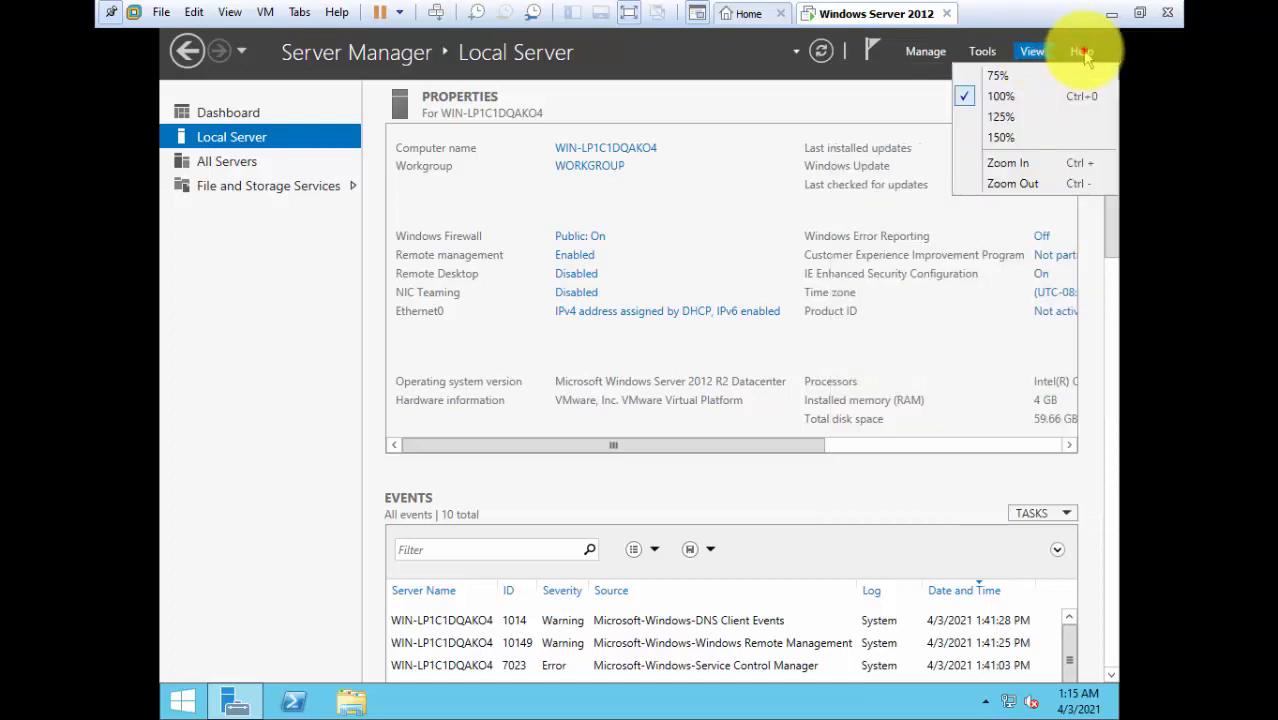
pyautogui.click(1080, 50)
pyautogui.click(668, 88)
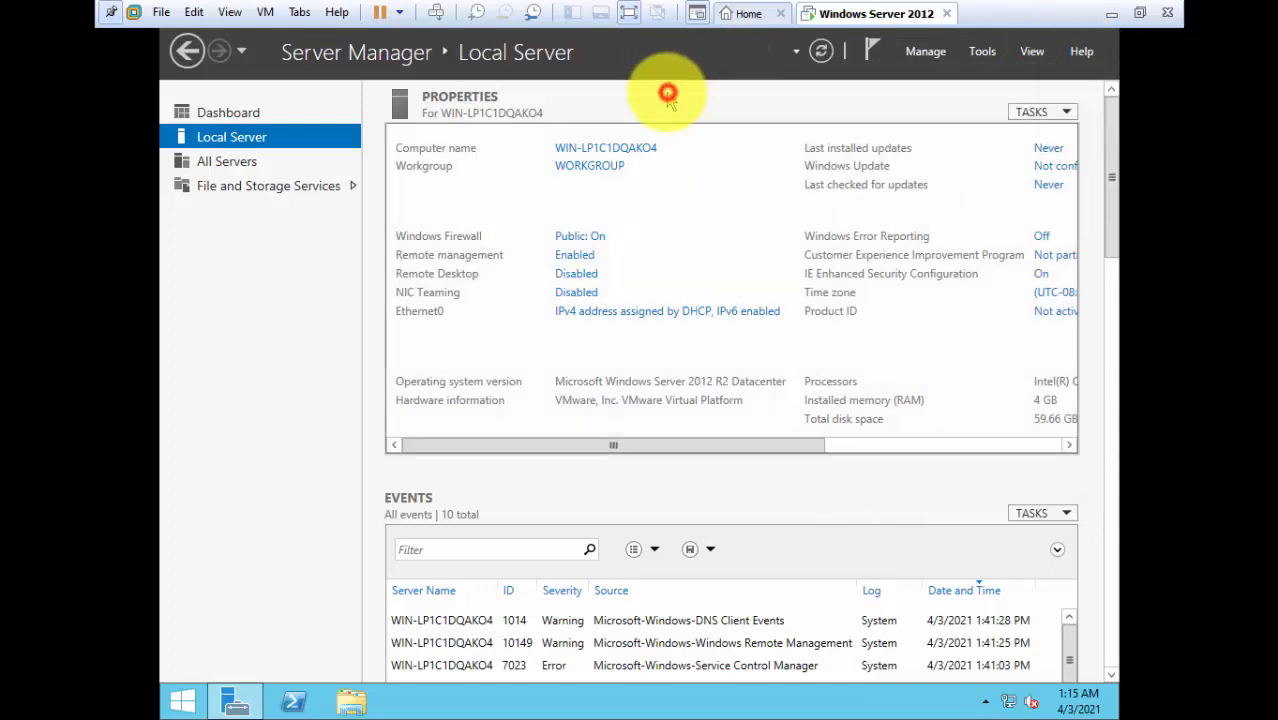
# Rename the computer to Windows2012 in System Properties and restart the server now.
pyautogui.click(637, 149)
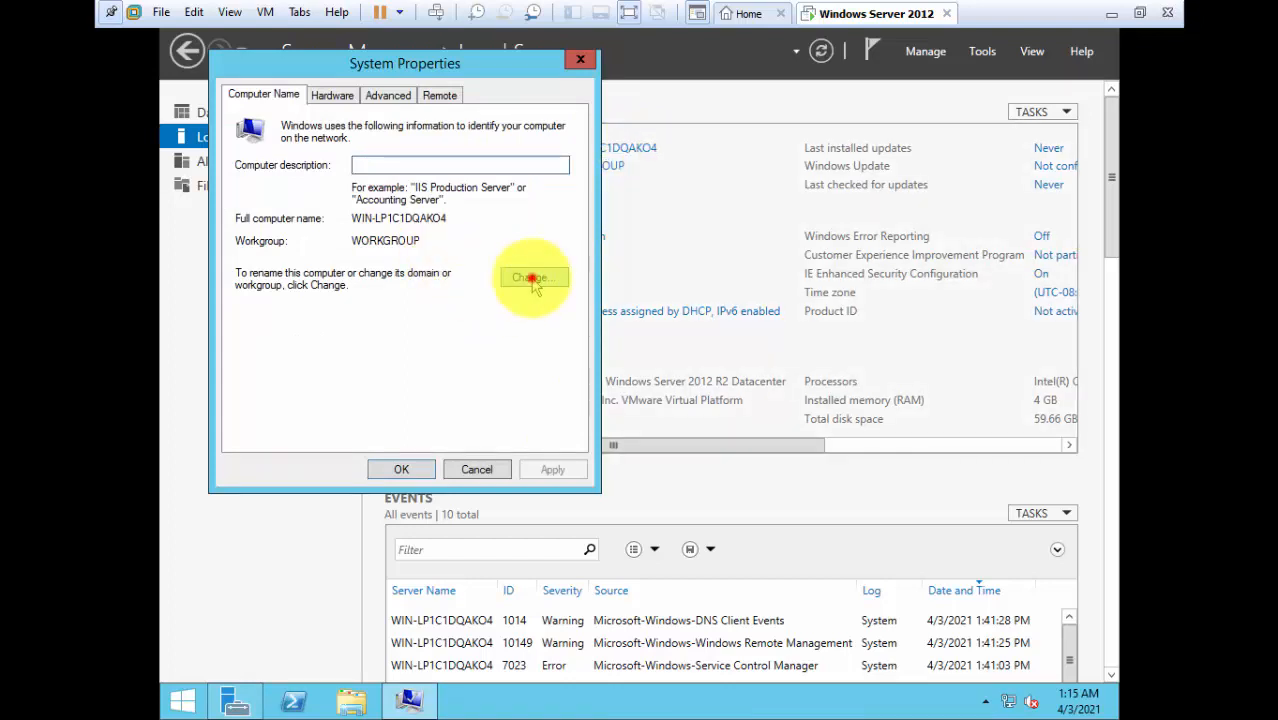
pyautogui.click(531, 279)
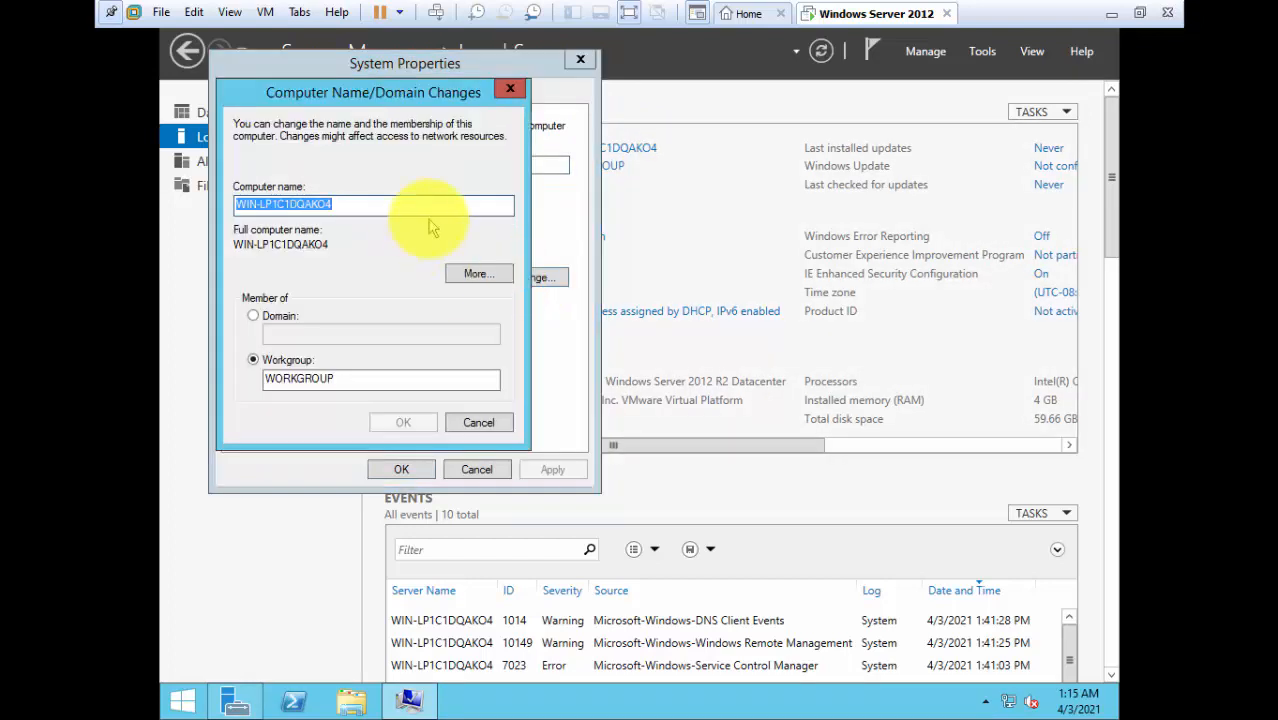
pyautogui.write('Win')
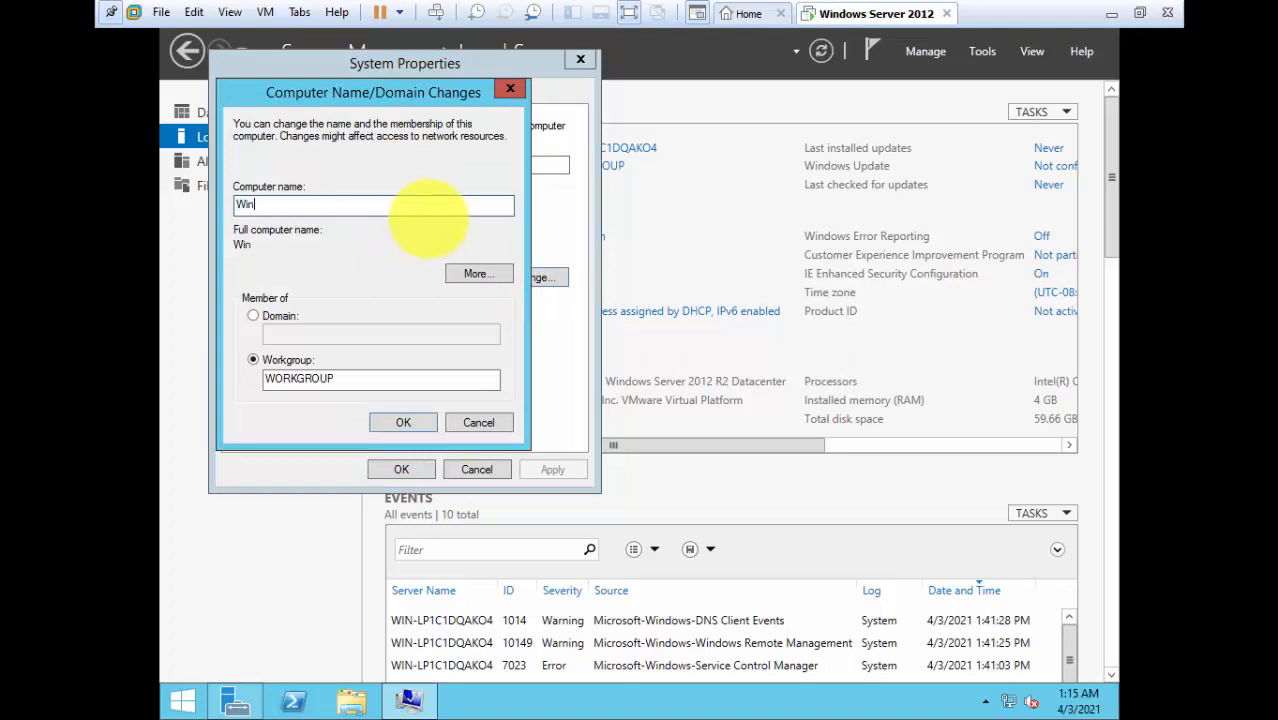
pyautogui.write('dows2012')
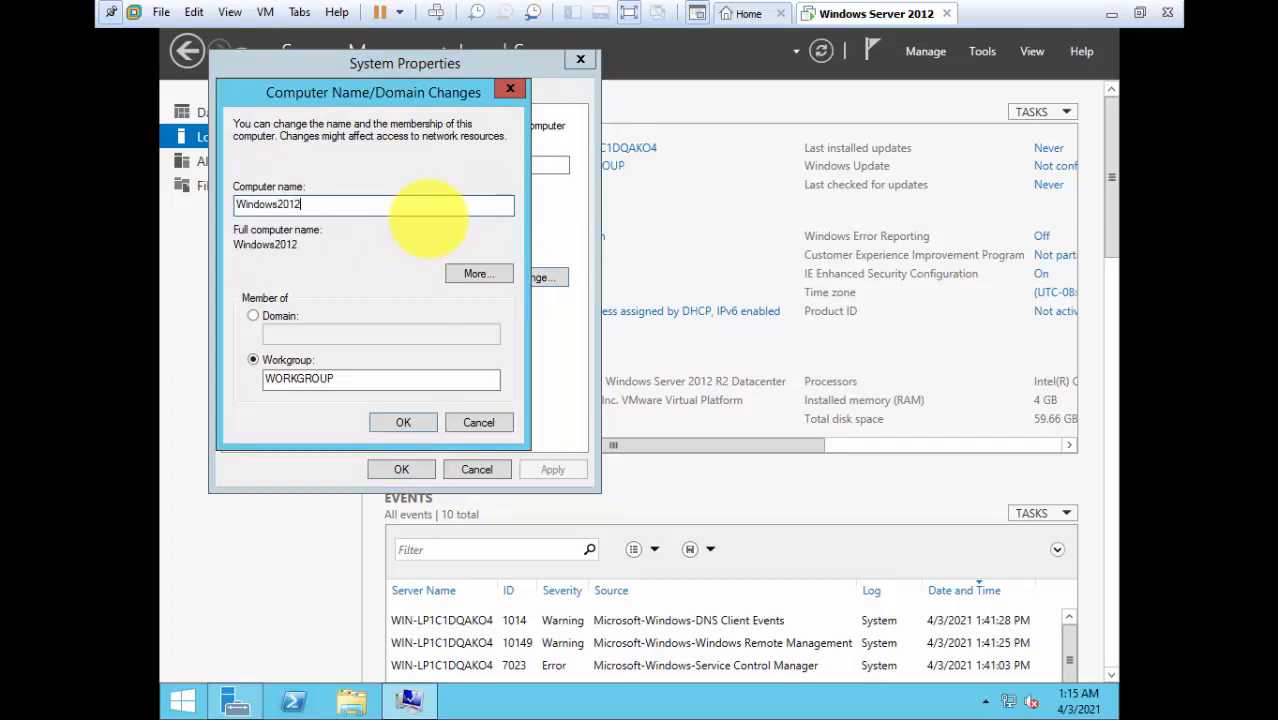
pyautogui.click(426, 416)
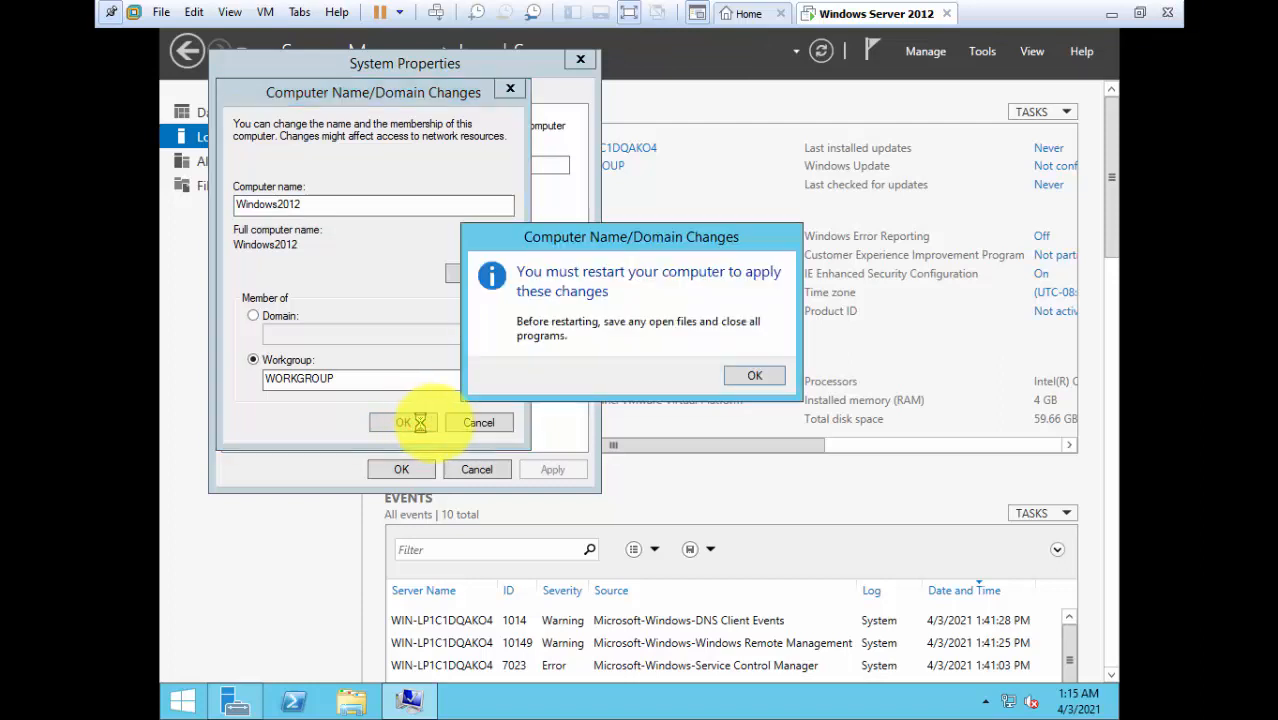
pyautogui.click(754, 376)
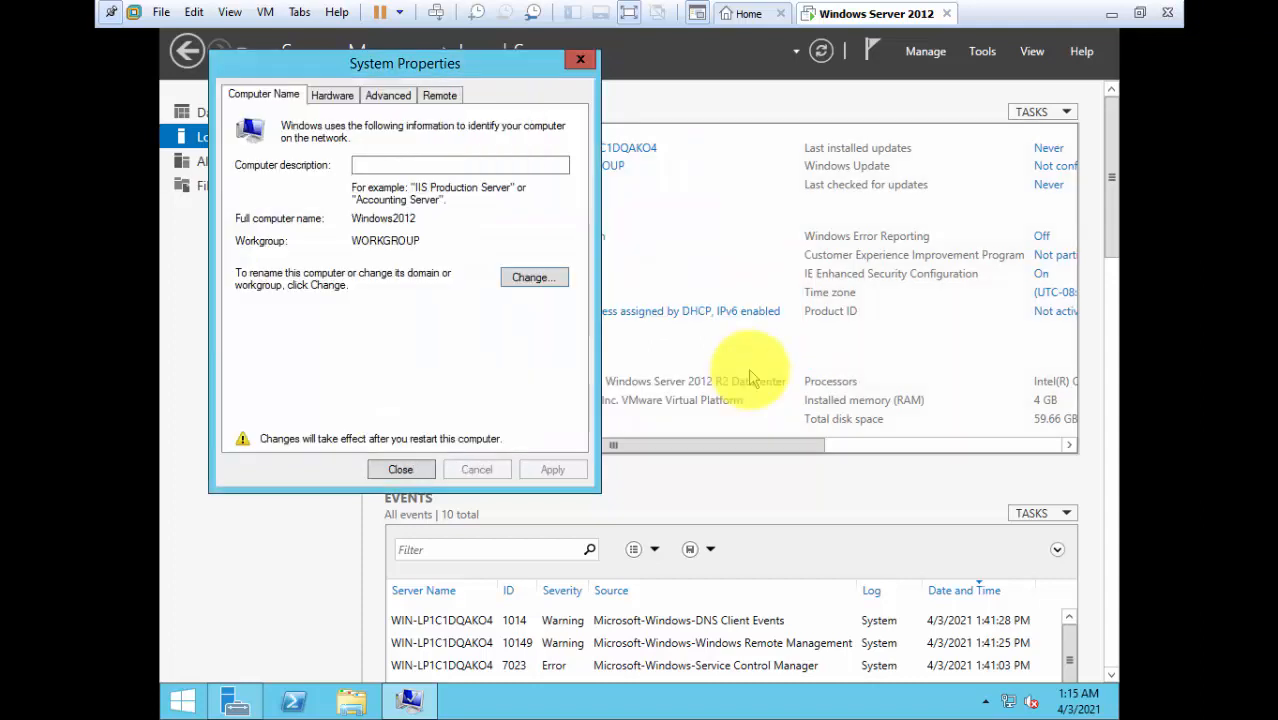
pyautogui.click(400, 469)
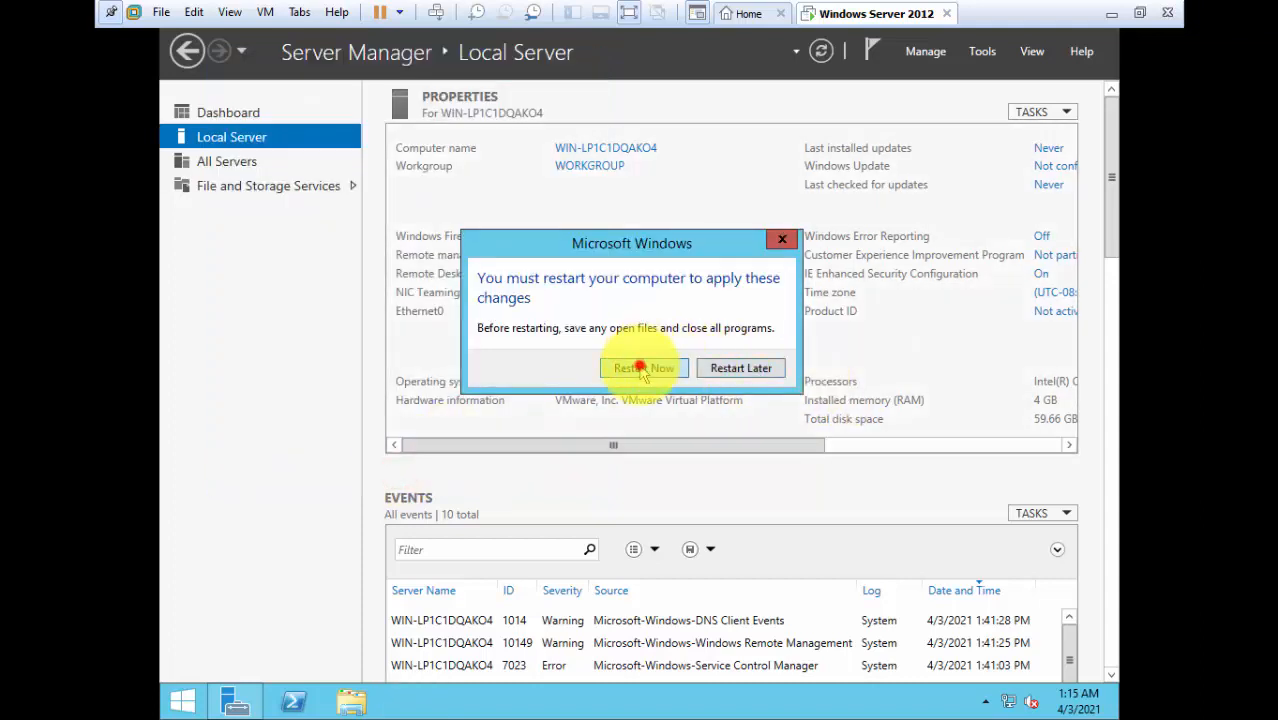
pyautogui.click(645, 367)
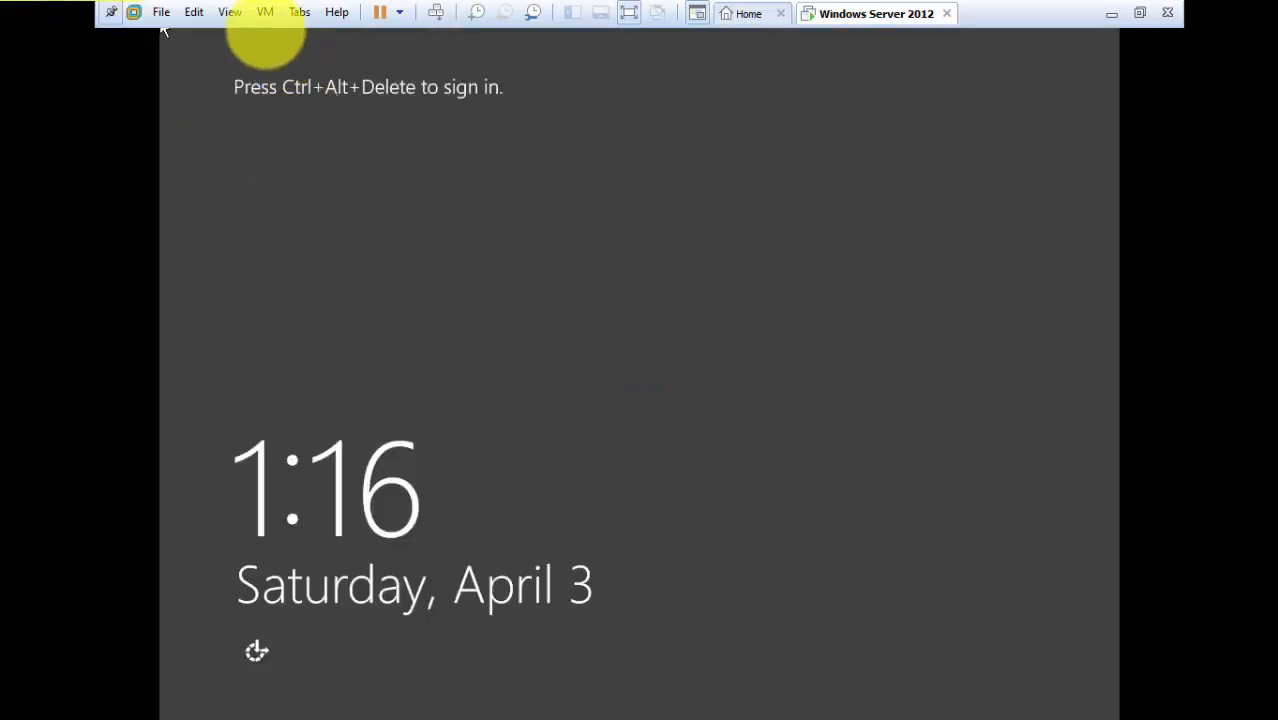
# Send Ctrl+Alt+Del from the VM menu and sign in as Administrator with the account password.
pyautogui.click(265, 12)
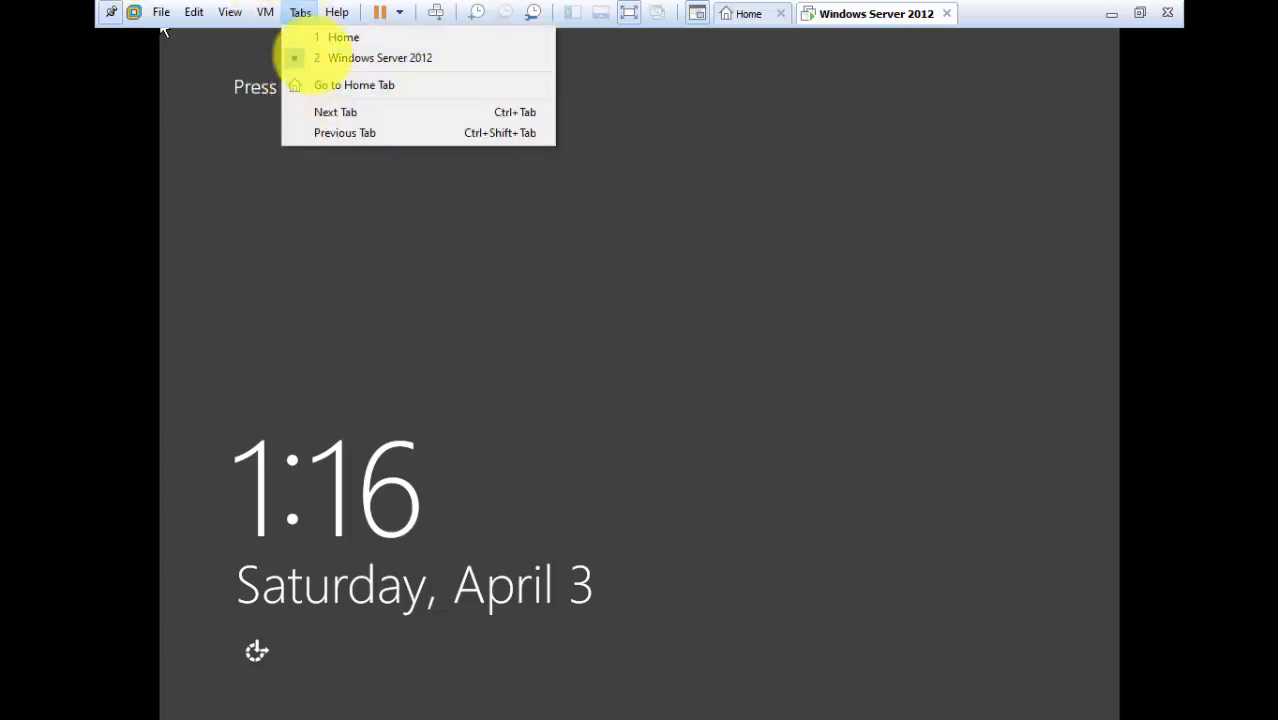
pyautogui.click(362, 106)
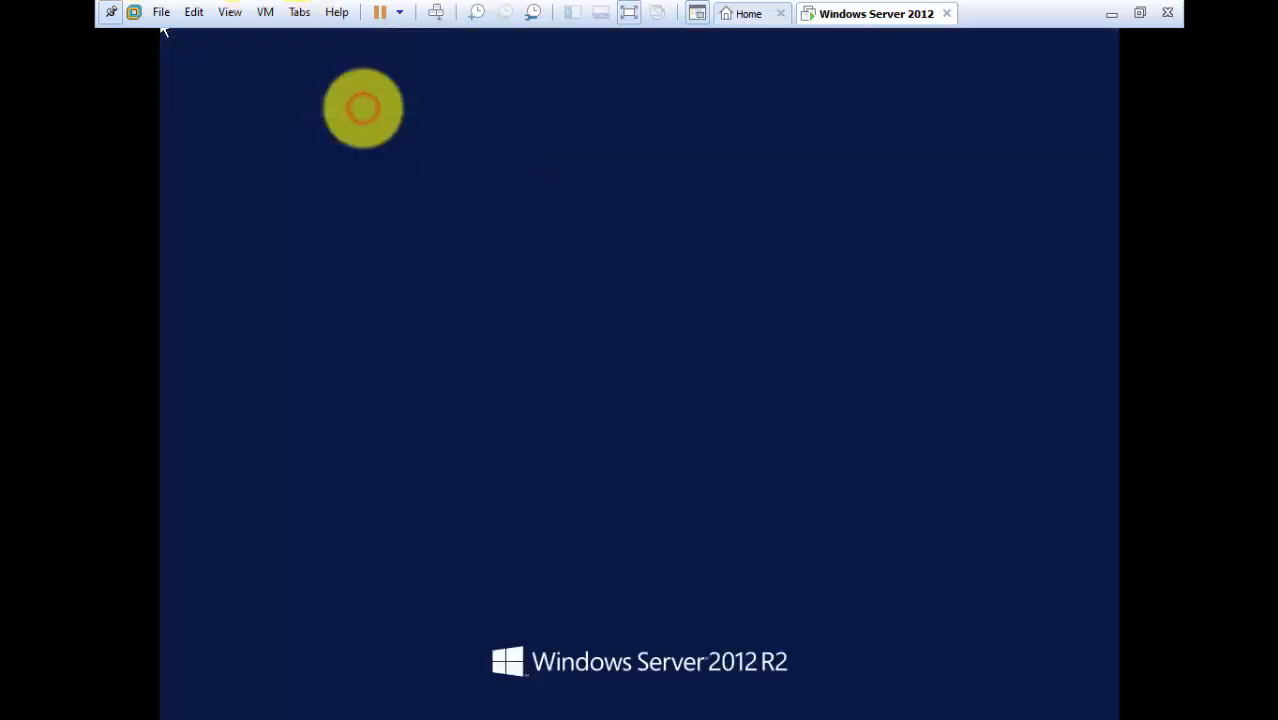
pyautogui.click(779, 232)
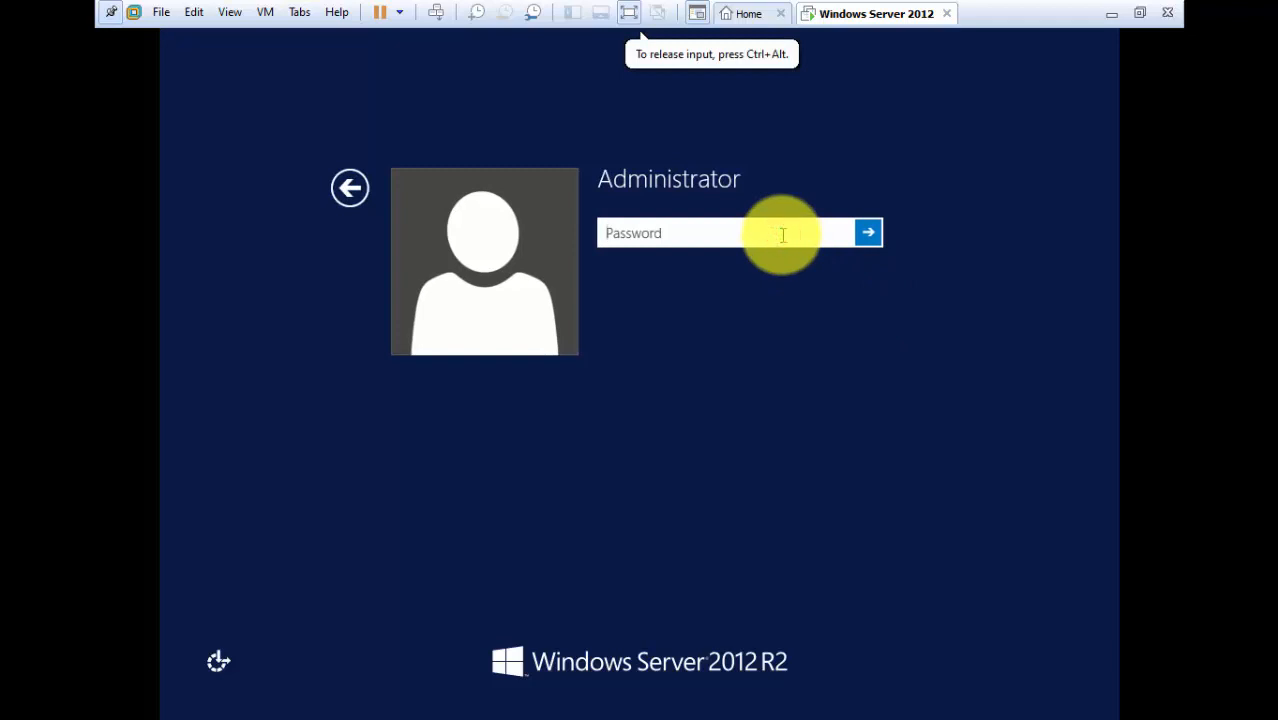
pyautogui.write('P••••••••••')
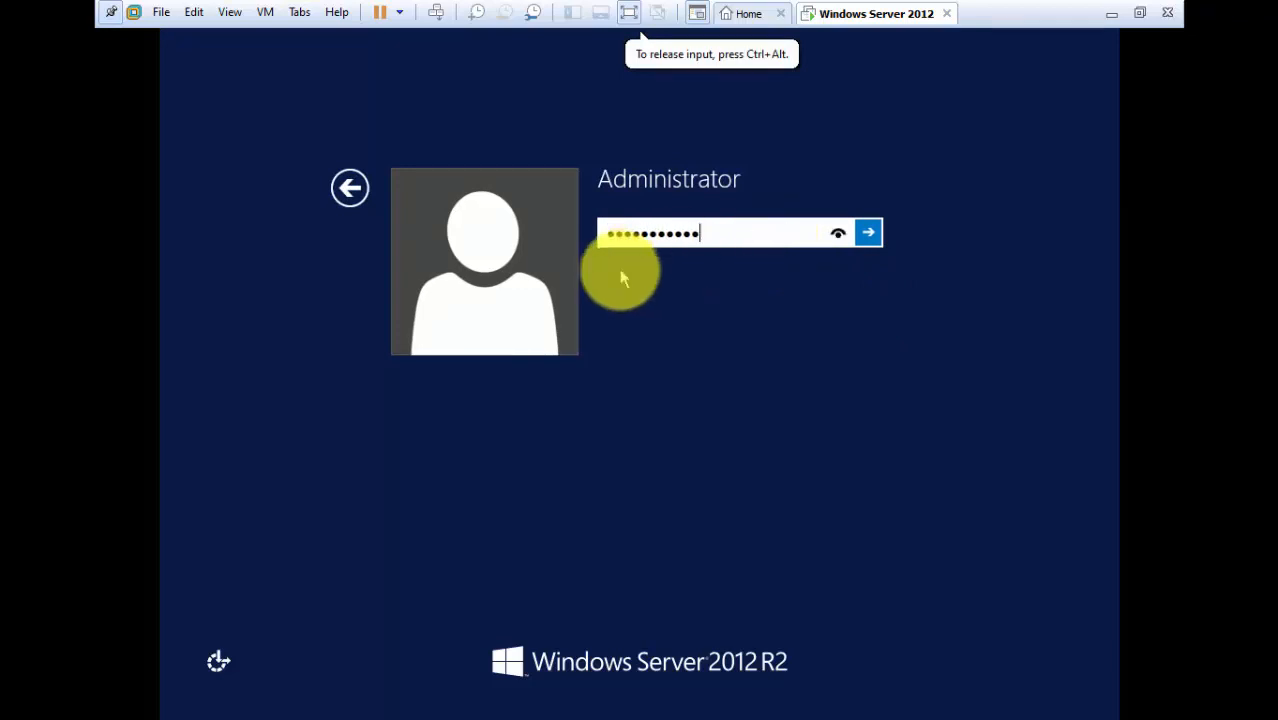
pyautogui.press('Return')
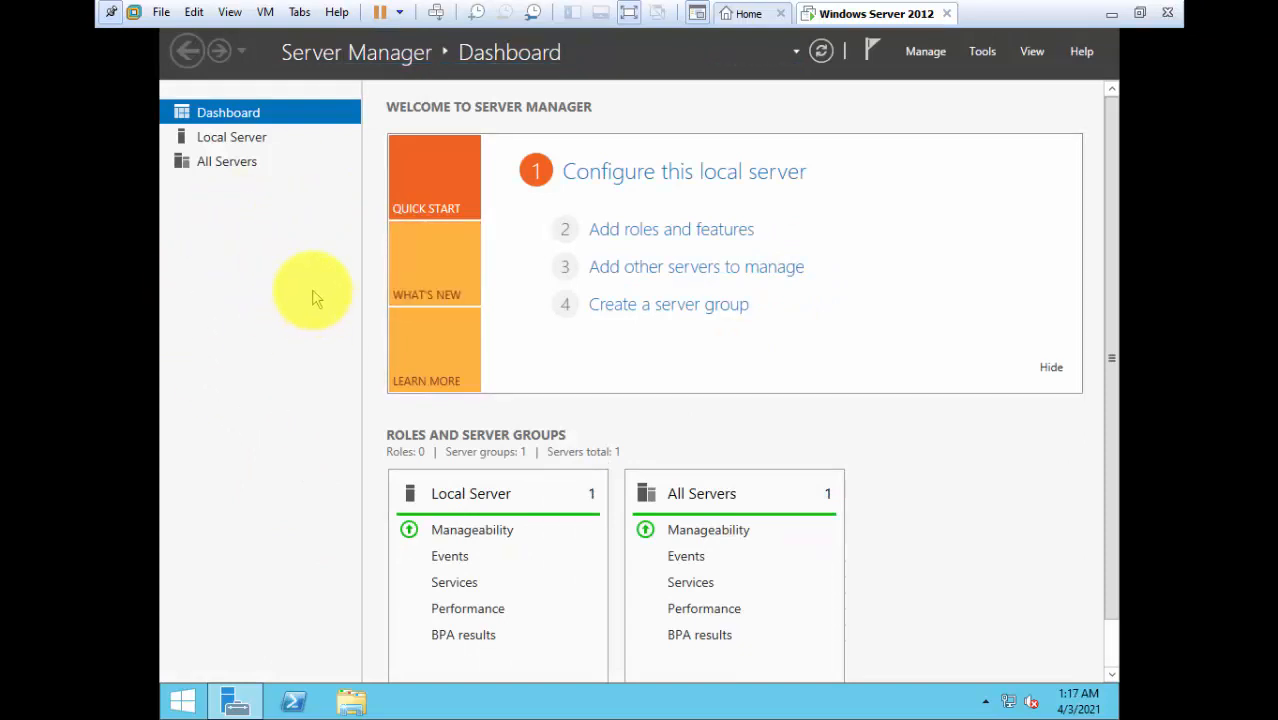
# Switch Server Manager to the Local Server page from the left navigation pane.
pyautogui.click(236, 139)
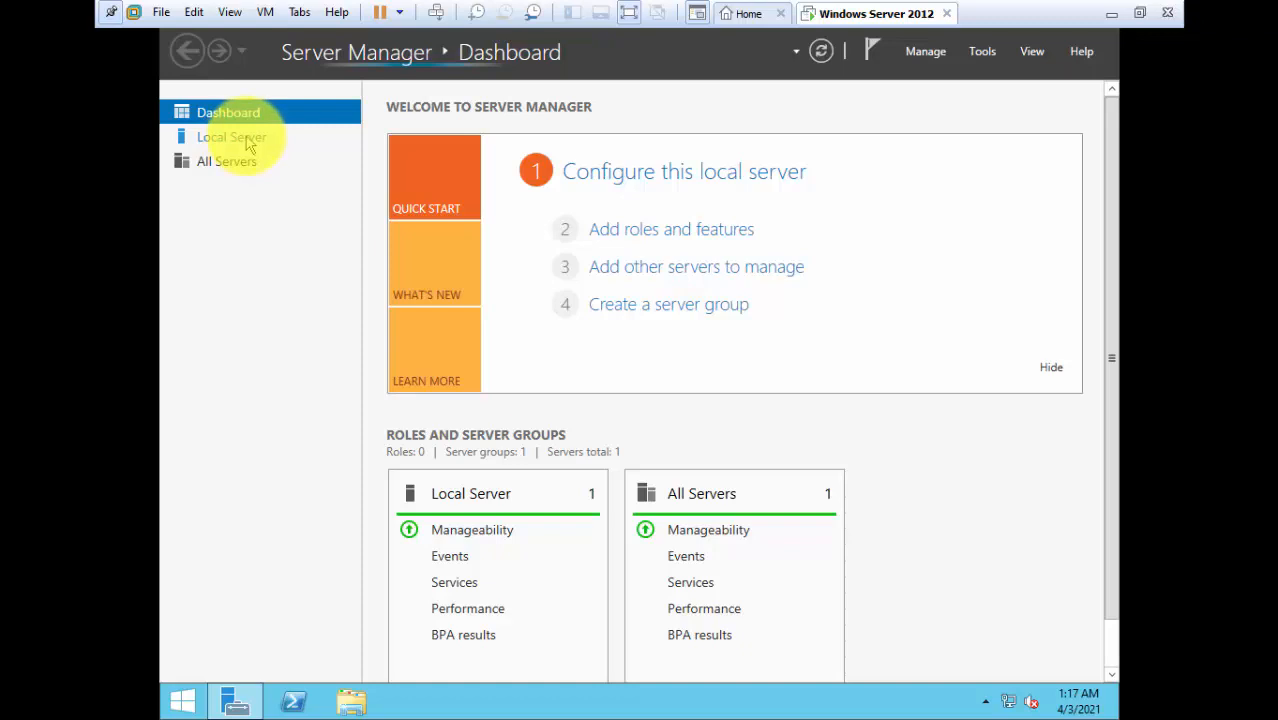
pyautogui.click(248, 143)
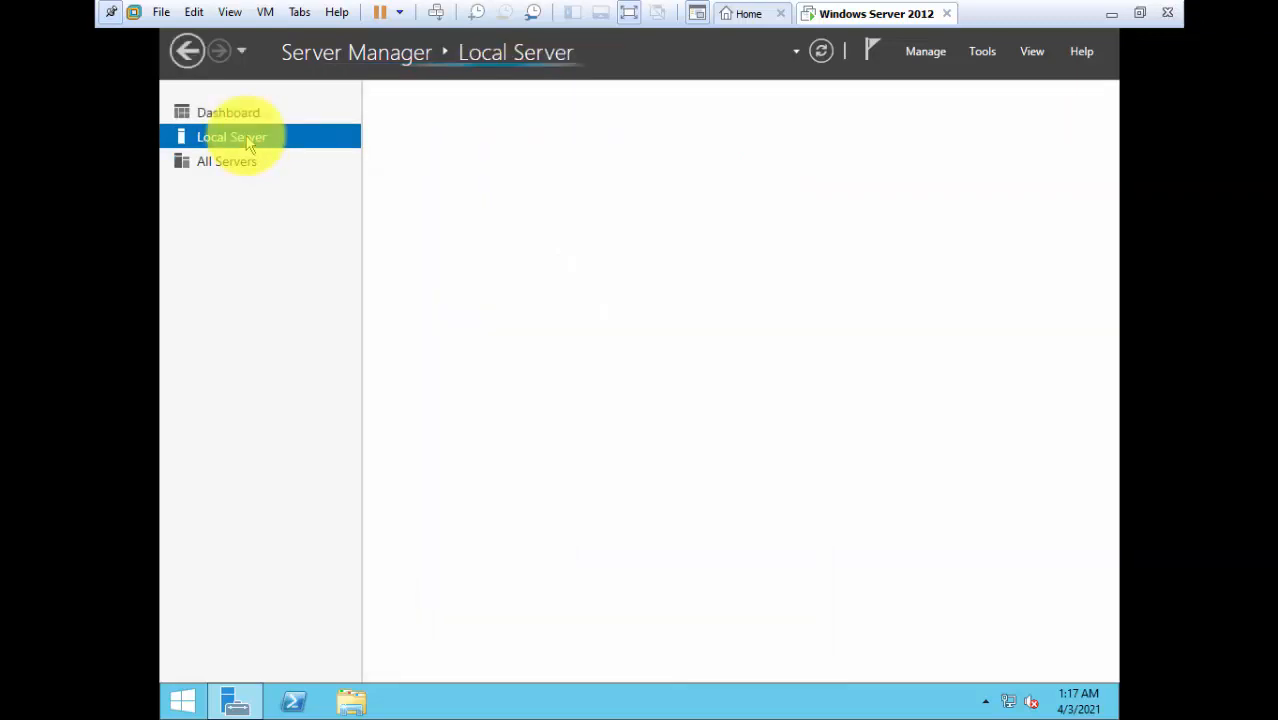